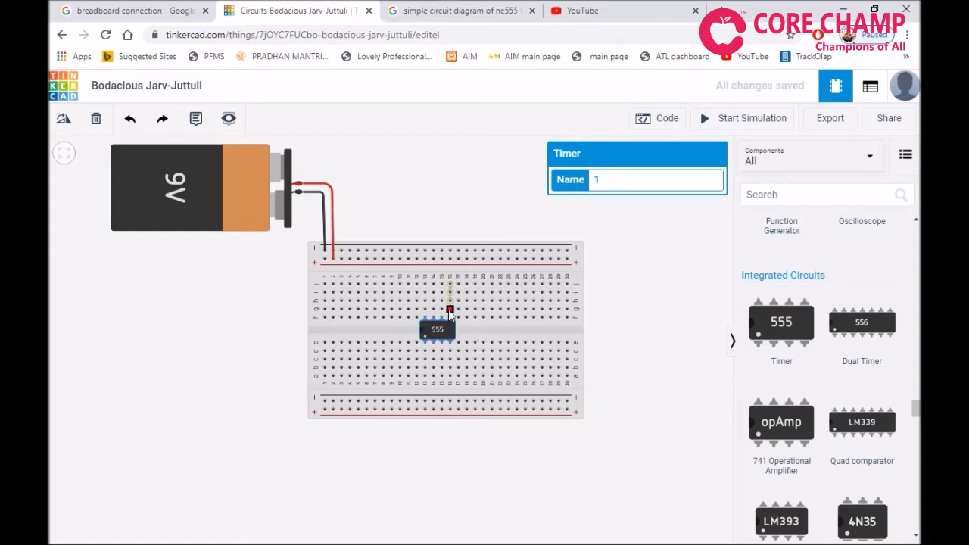
- Wire the 555 timer's column 16 at row g to the upper positive rail and colour the wire red
{"action": "left_click", "coordinate": [449, 308]}
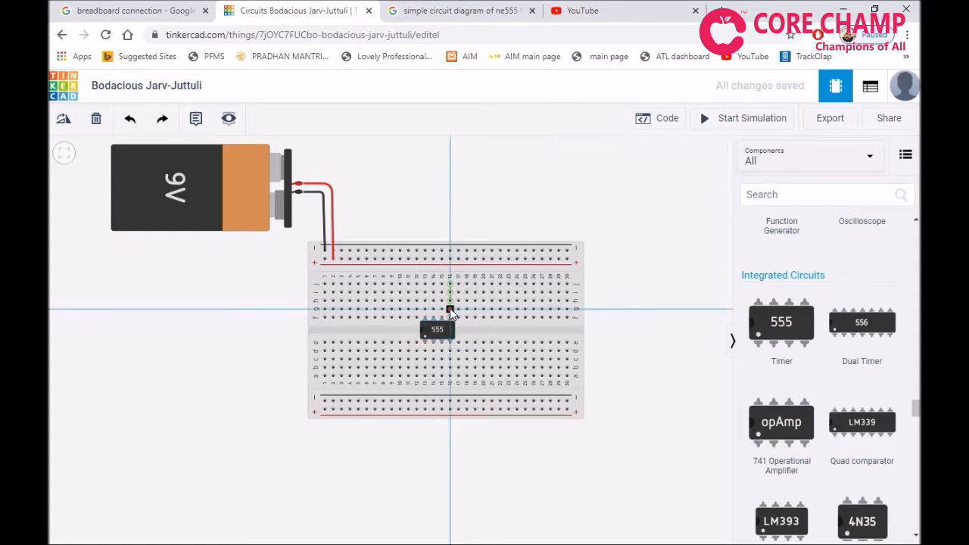
{"action": "left_click", "coordinate": [449, 258]}
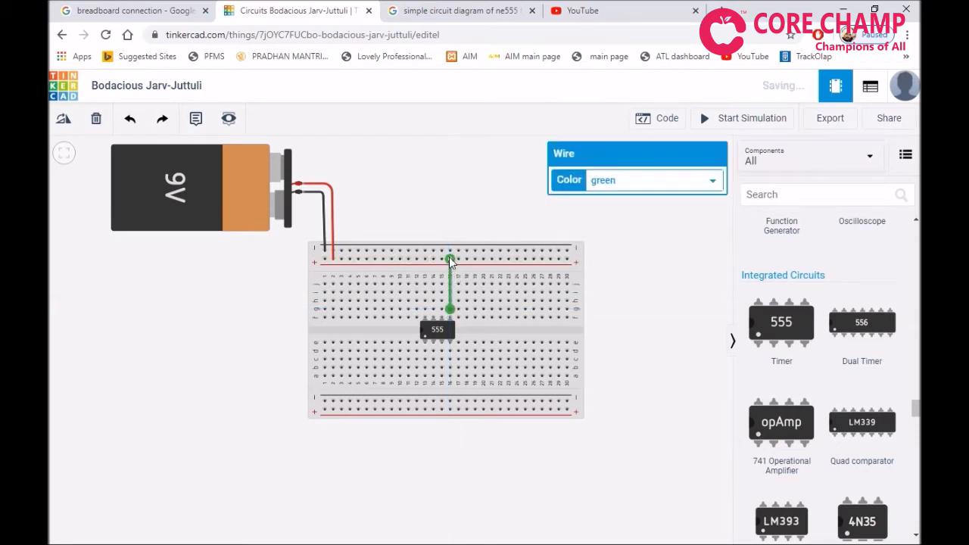
{"action": "left_click", "coordinate": [633, 182]}
{"action": "left_click", "coordinate": [622, 210]}
- Connect the upper positive rail to the lower positive rail near column 3 with a red wire
{"action": "left_click", "coordinate": [341, 261]}
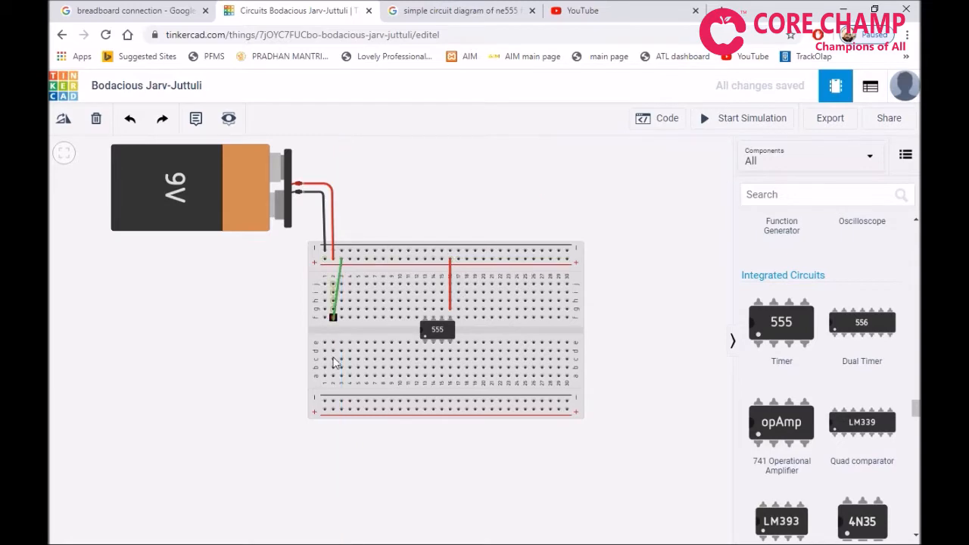
{"action": "left_click", "coordinate": [340, 411]}
{"action": "left_click", "coordinate": [616, 180]}
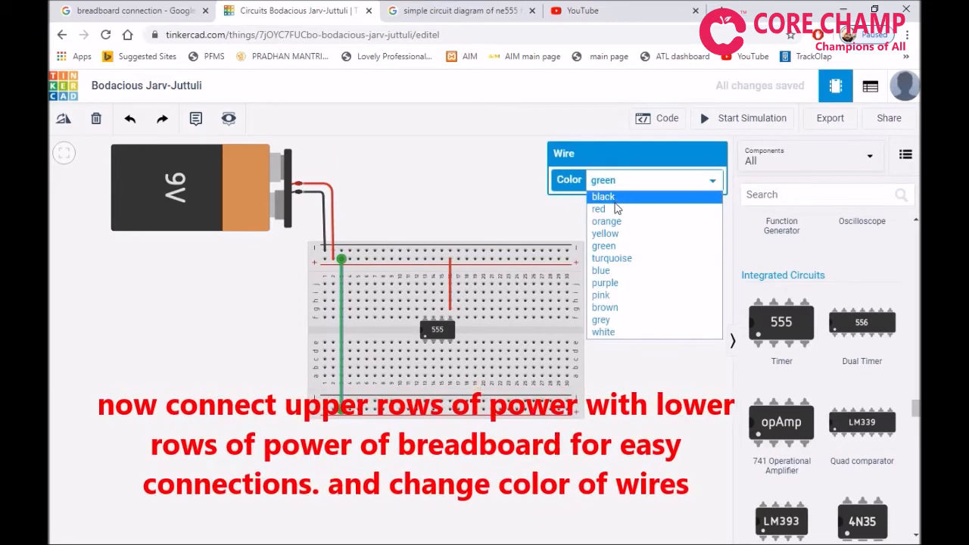
{"action": "left_click", "coordinate": [616, 209]}
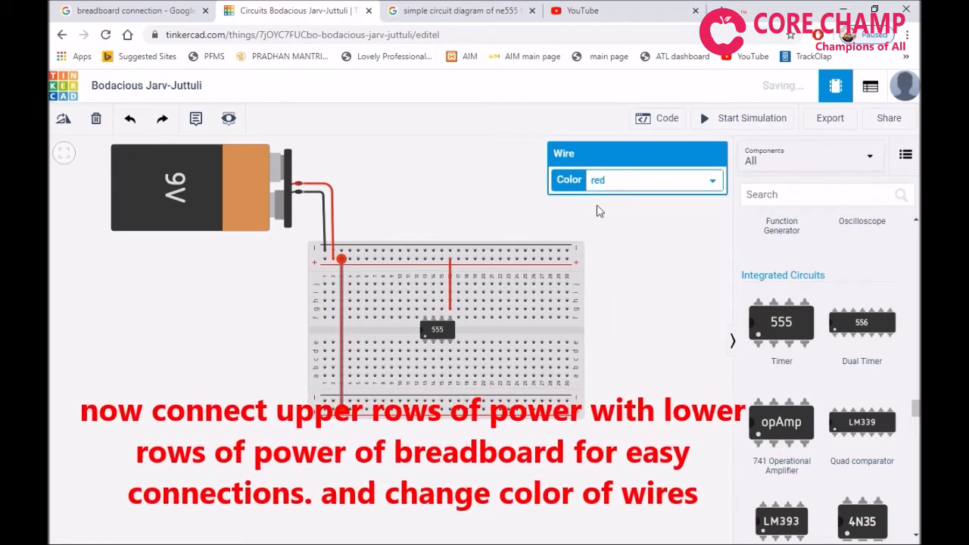
- Connect the upper negative rail to the lower negative rail near column 4 with a black wire
{"action": "left_click", "coordinate": [350, 252]}
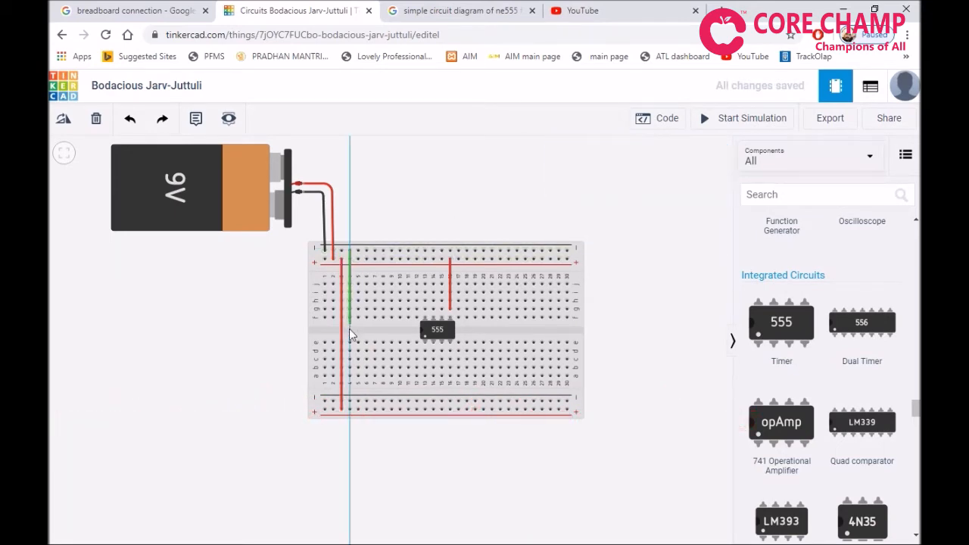
{"action": "left_click", "coordinate": [349, 401]}
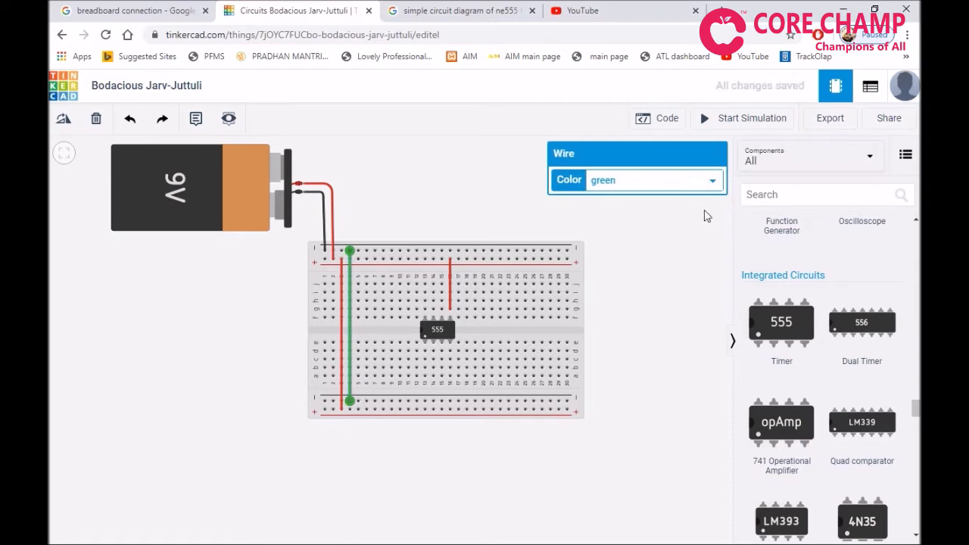
{"action": "left_click", "coordinate": [638, 186]}
{"action": "left_click", "coordinate": [633, 196]}
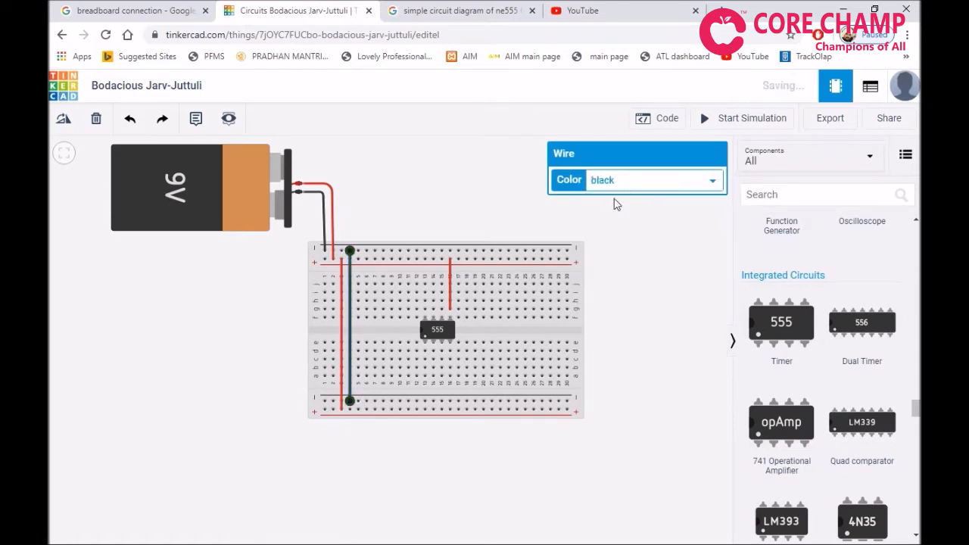
{"action": "left_click", "coordinate": [654, 260]}
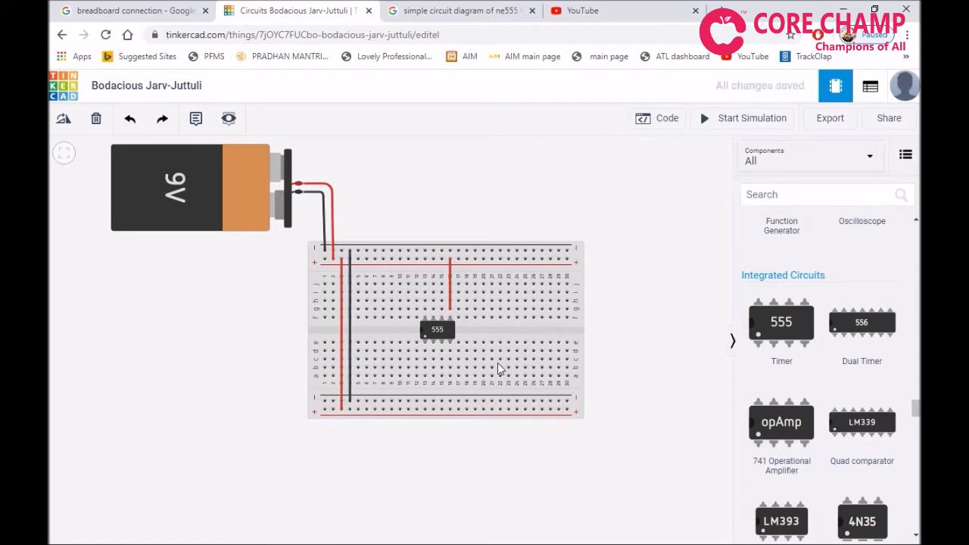
- Wire pin 4 of the 555 timer from hole a16 to the lower positive rail and colour the wire red
{"action": "left_click", "coordinate": [450, 377]}
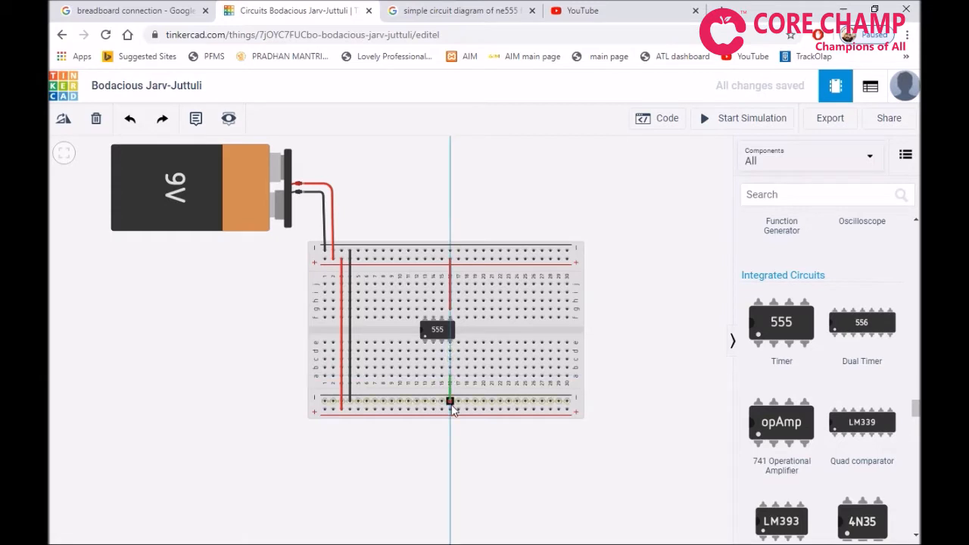
{"action": "left_click", "coordinate": [449, 409]}
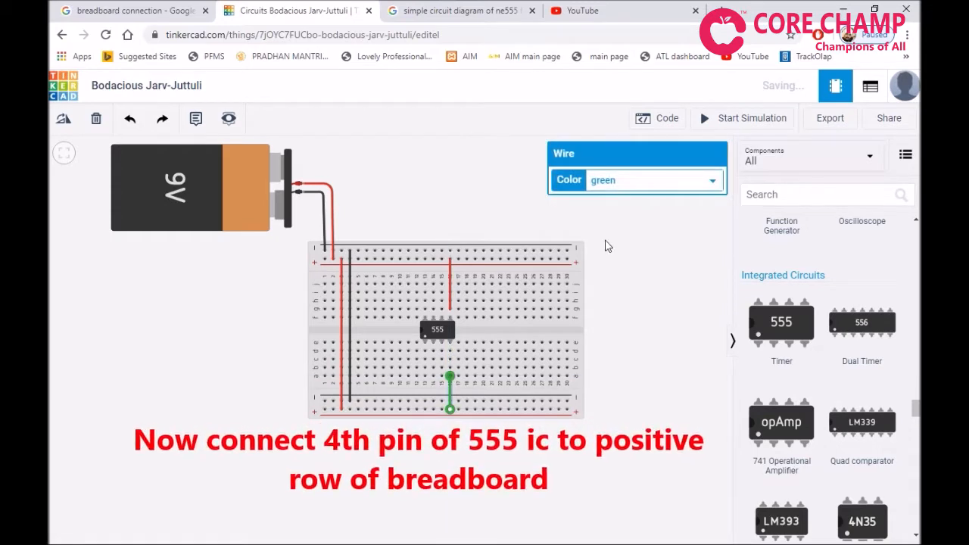
{"action": "left_click", "coordinate": [635, 180]}
{"action": "left_click", "coordinate": [626, 208]}
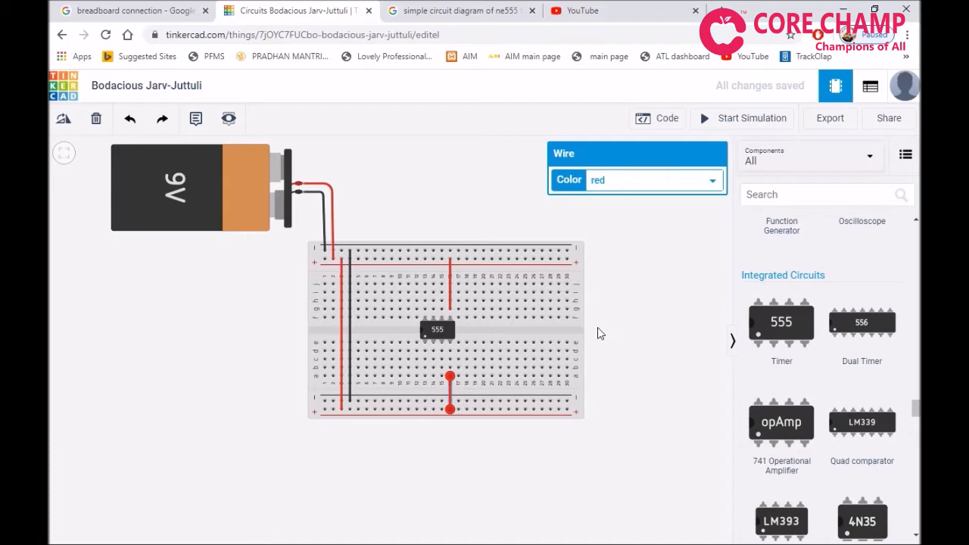
- Wire pin 1 of the 555 timer from hole a13 to the lower negative rail and colour the wire black
{"action": "left_click", "coordinate": [425, 346]}
{"action": "left_click", "coordinate": [426, 401]}
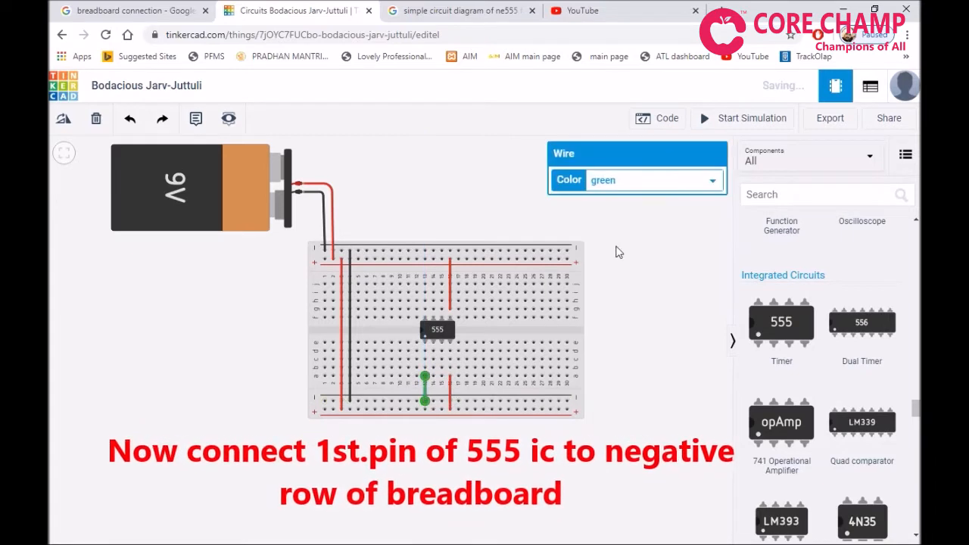
{"action": "left_click", "coordinate": [628, 180]}
{"action": "left_click", "coordinate": [627, 198]}
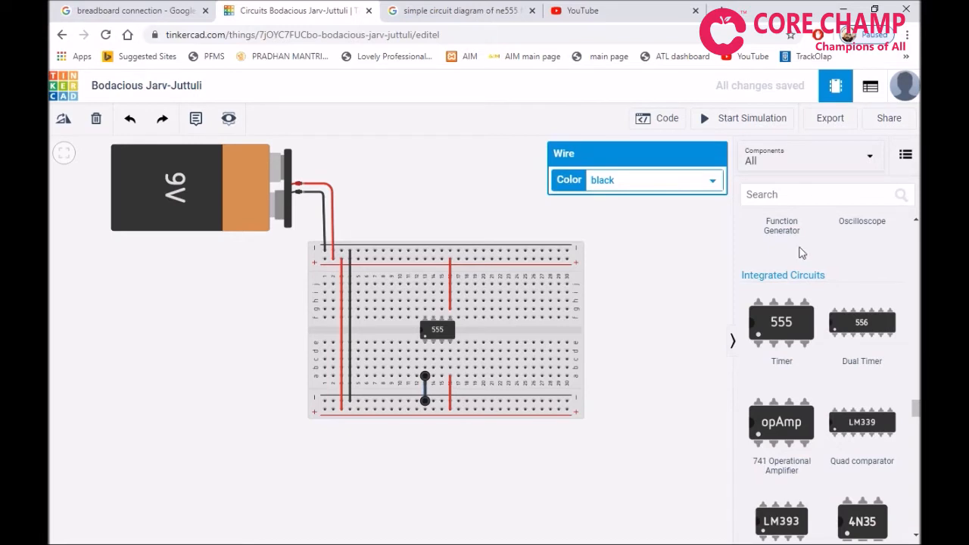
- Show the basic components and place a 1 kΩ resistor vertically in column 14 between the upper positive rail and the 555 timer's column
{"action": "left_click", "coordinate": [799, 194]}
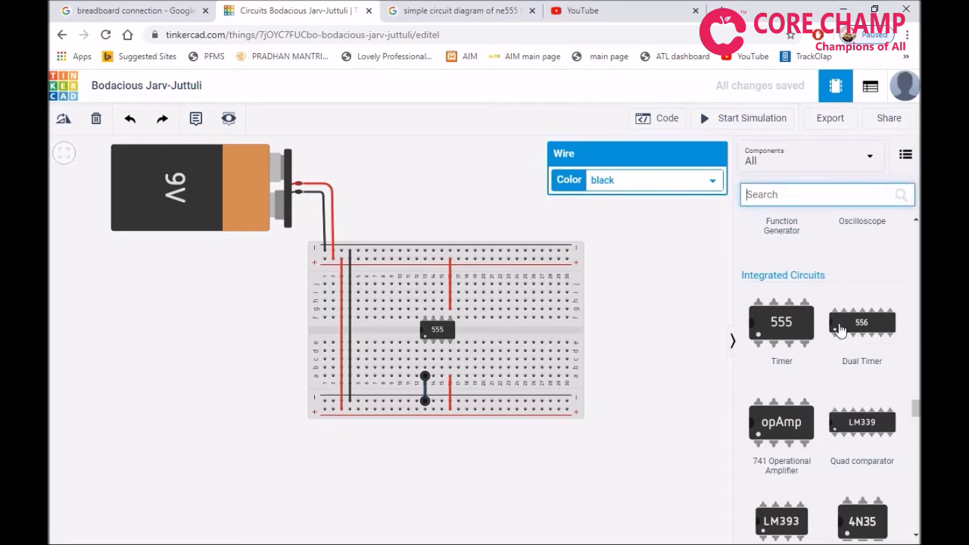
{"action": "scroll", "coordinate": [839, 328], "scroll_direction": "up", "scroll_amount": 10}
{"action": "left_click", "coordinate": [771, 161]}
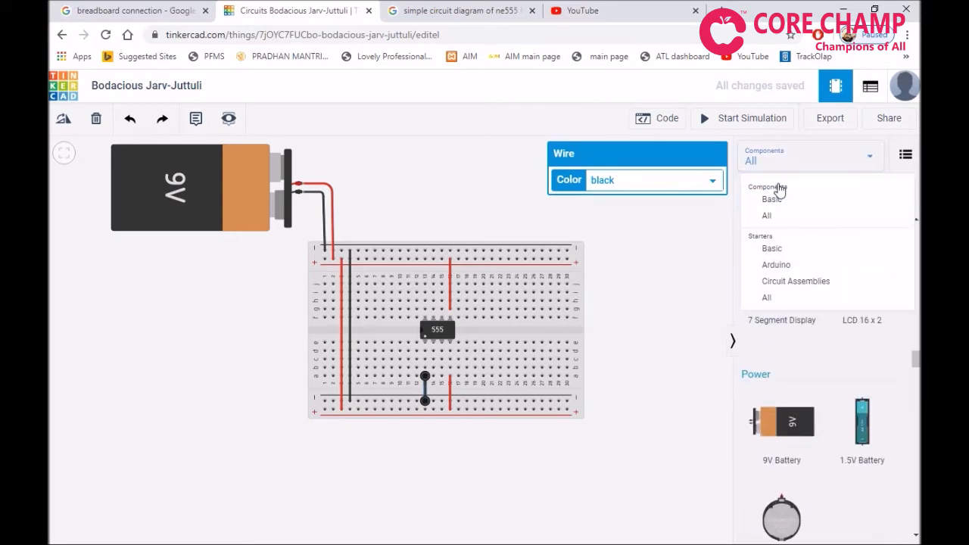
{"action": "left_click", "coordinate": [787, 200]}
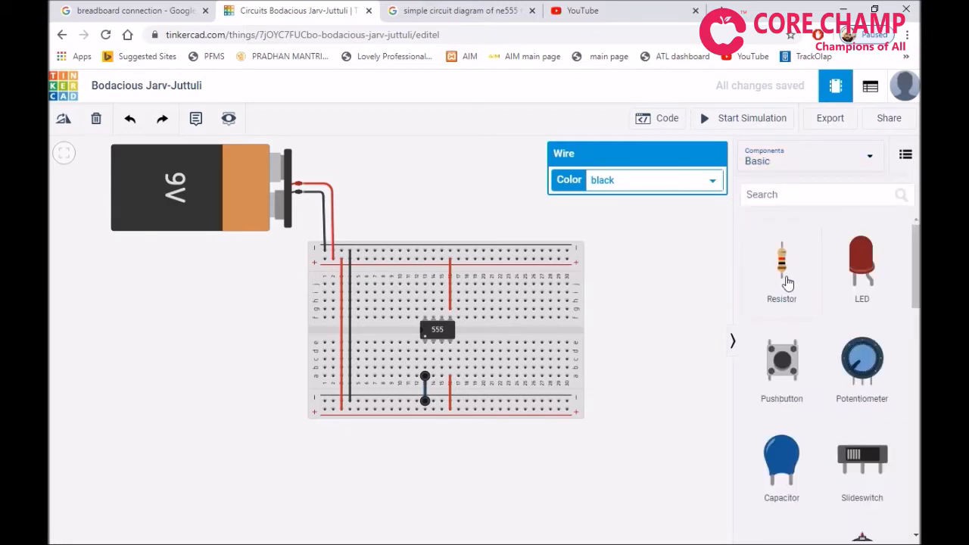
{"action": "left_click_drag", "start_coordinate": [783, 283], "coordinate": [752, 288]}
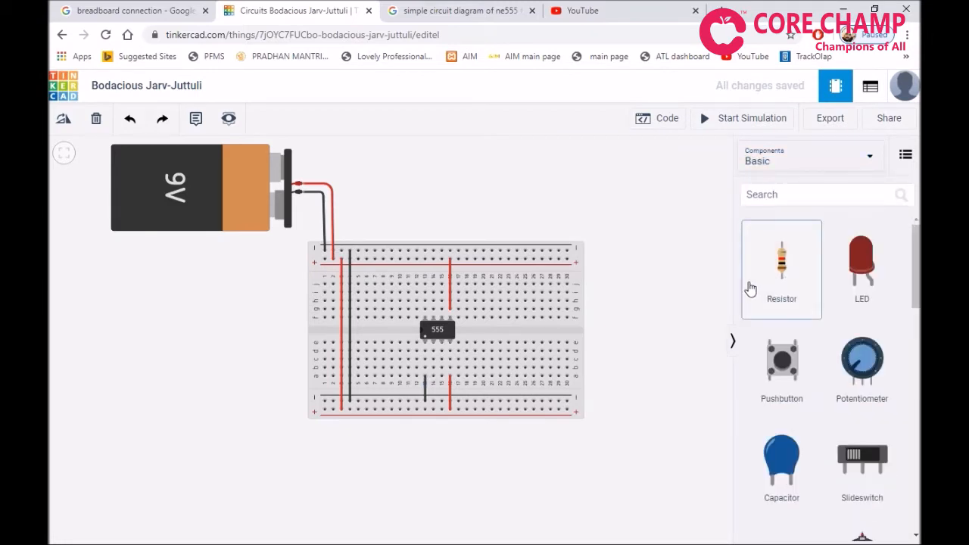
{"action": "left_click_drag", "start_coordinate": [749, 288], "coordinate": [439, 299]}
{"action": "left_click_drag", "start_coordinate": [439, 298], "coordinate": [437, 285]}
{"action": "left_click", "coordinate": [436, 284]}
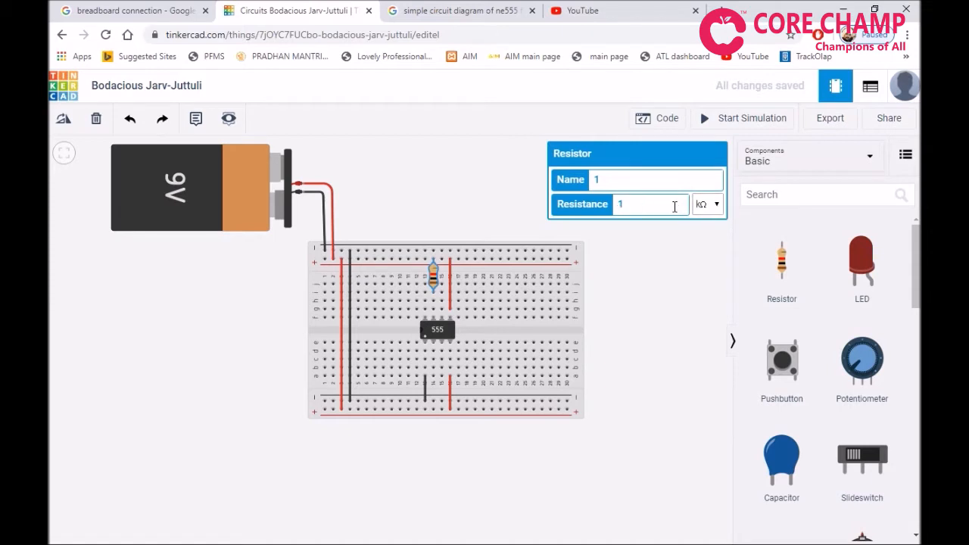
{"action": "left_click", "coordinate": [672, 304]}
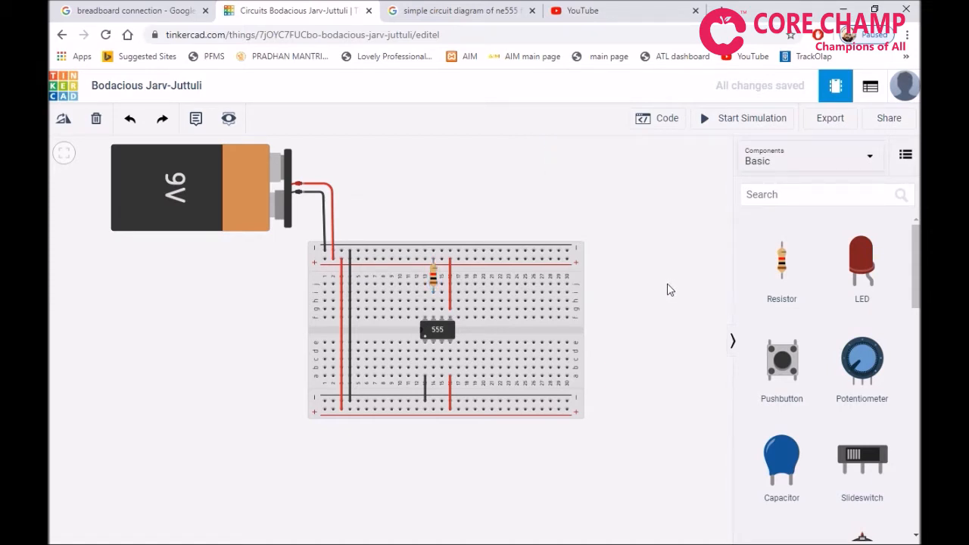
- Add a second resistor and rotate it to lie horizontally along row h from column 10 to column 14
{"action": "left_click_drag", "start_coordinate": [785, 277], "coordinate": [417, 304]}
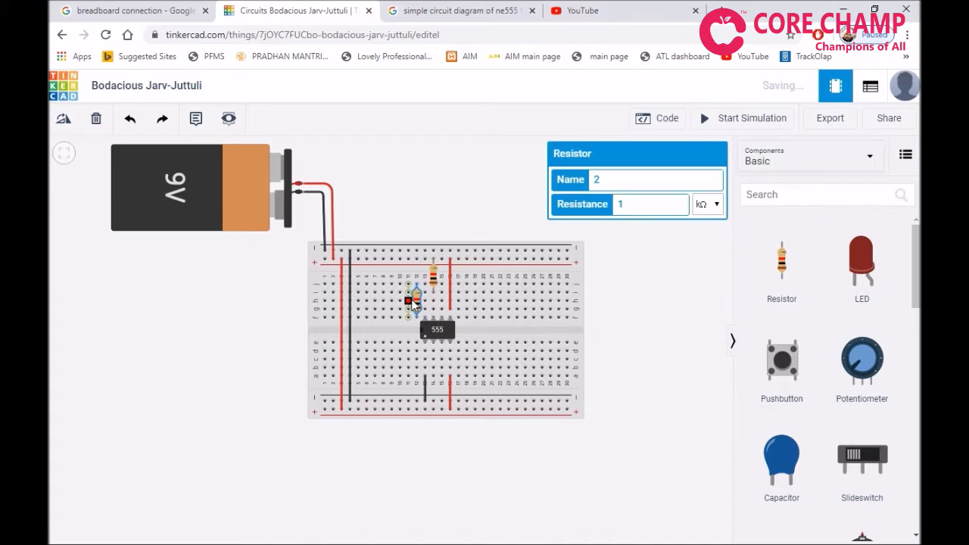
{"action": "left_click", "coordinate": [64, 121]}
{"action": "left_click", "coordinate": [66, 122]}
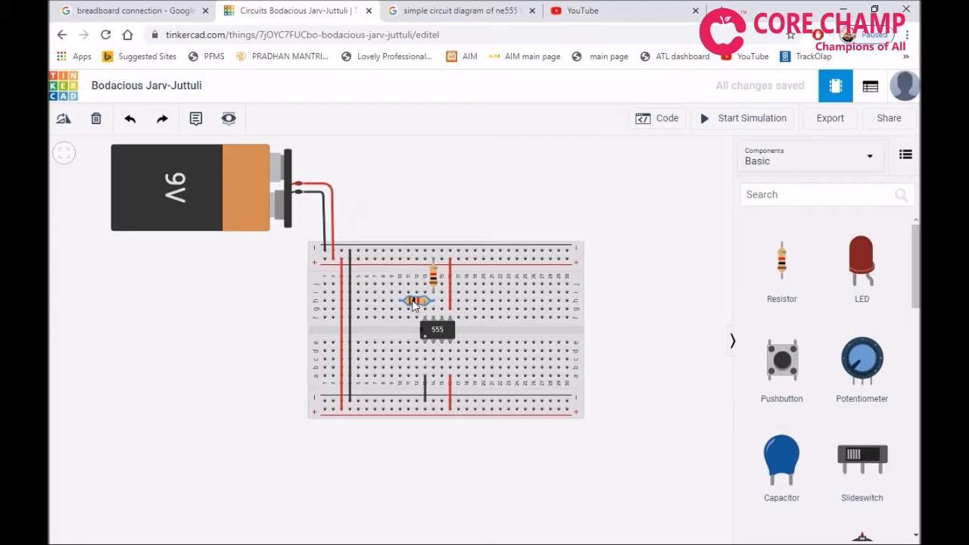
{"action": "left_click", "coordinate": [641, 287]}
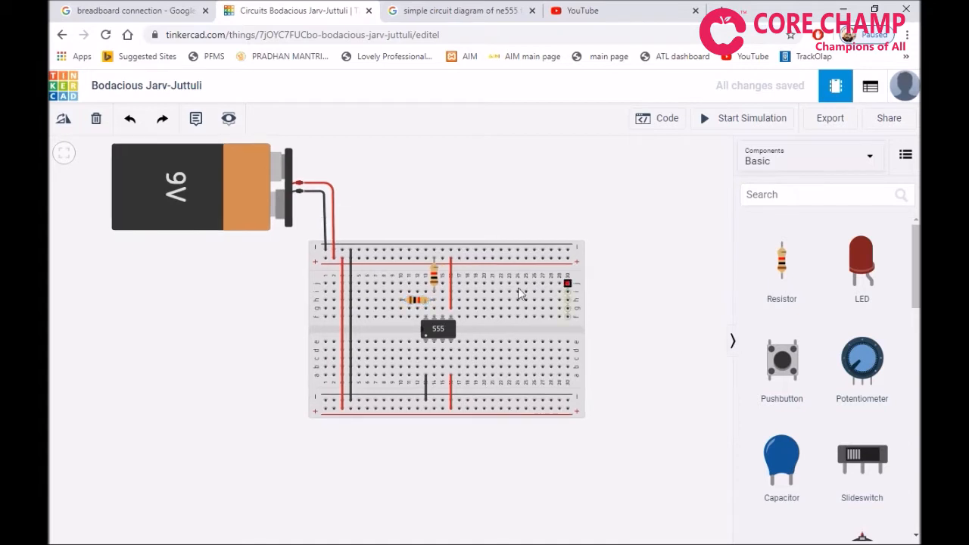
- Set the horizontal resistor's resistance to 10 kΩ
{"action": "left_click", "coordinate": [416, 300]}
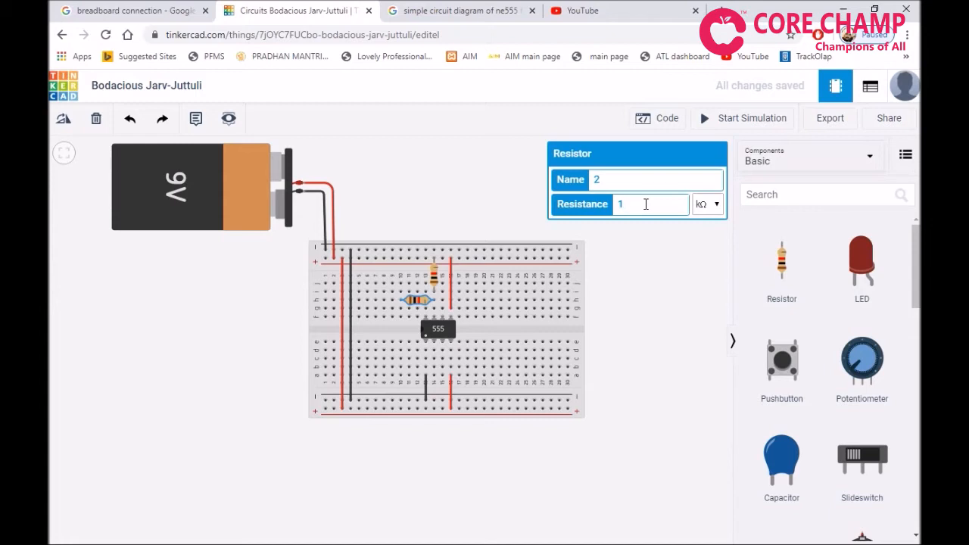
{"action": "type", "text": "0"}
{"action": "left_click", "coordinate": [662, 309]}
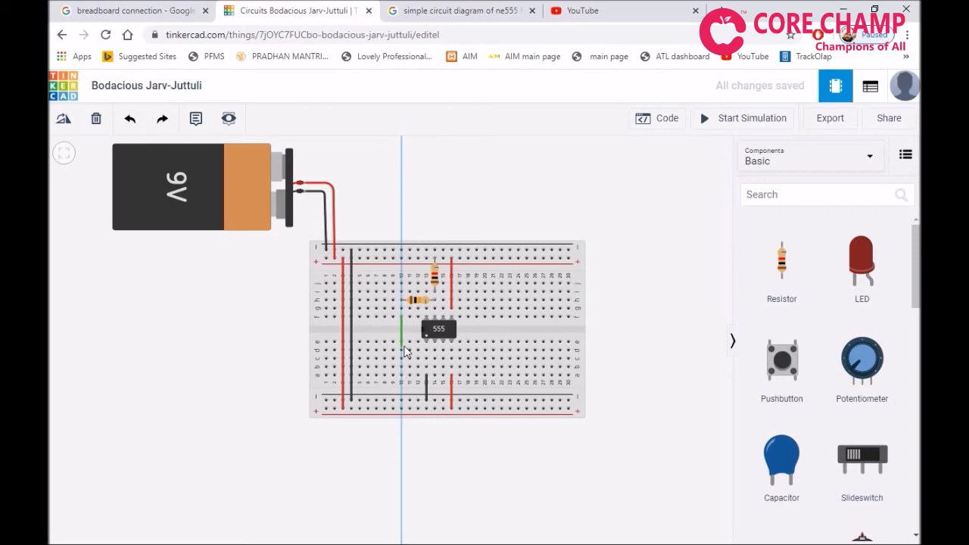
- Route a bent wire from hole f10 around the 555 timer to hole d14 at pin 2 and colour it orange
{"action": "scroll", "coordinate": [404, 352], "scroll_direction": "up", "scroll_amount": 3}
{"action": "left_click", "coordinate": [409, 346]}
{"action": "left_click", "coordinate": [456, 354]}
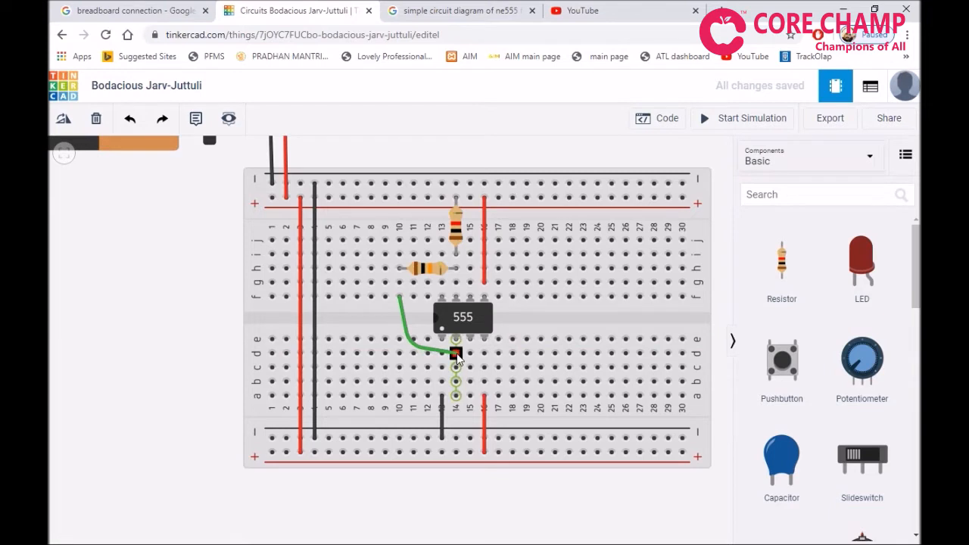
{"action": "left_click", "coordinate": [625, 182]}
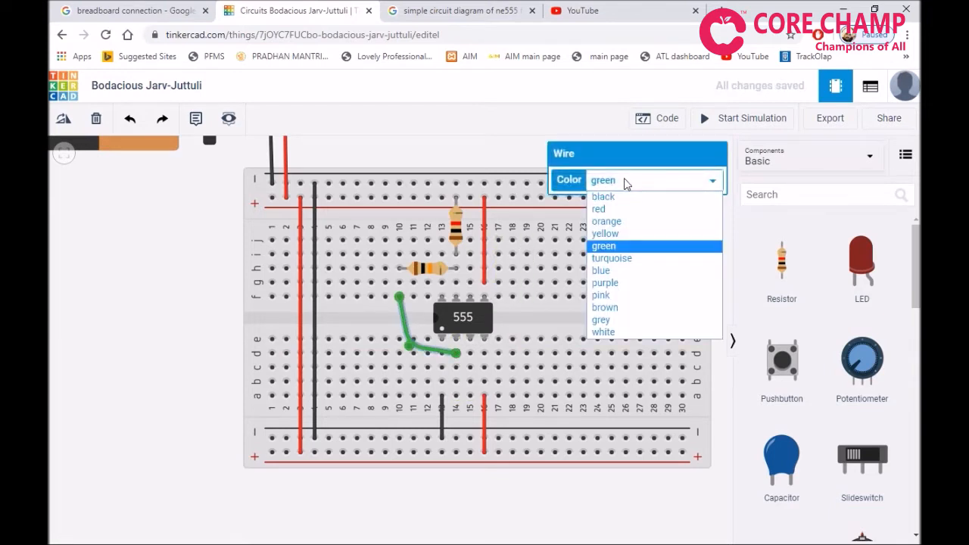
{"action": "left_click", "coordinate": [618, 224]}
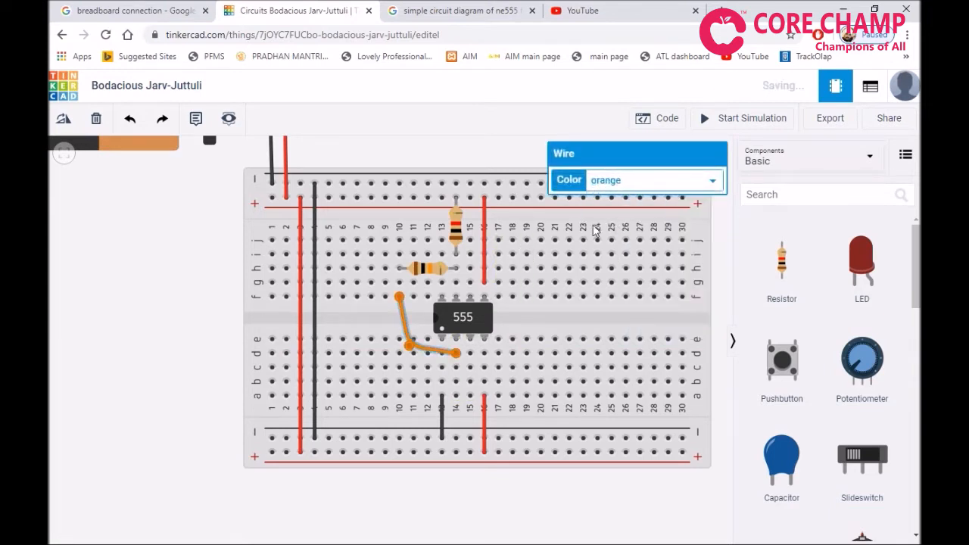
{"action": "left_click", "coordinate": [369, 319]}
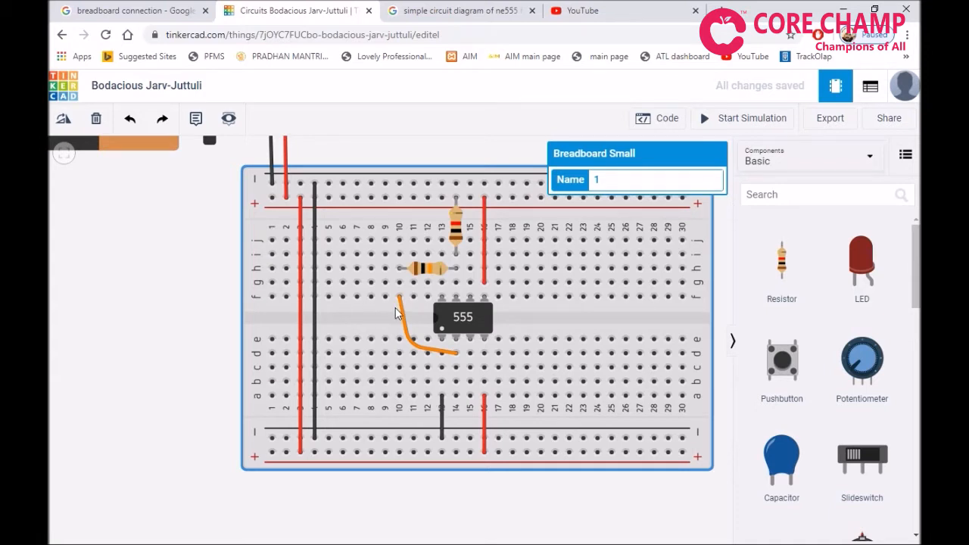
- Wire hole g15 at pin 6 of the 555 timer to hole g10 and colour the wire orange
{"action": "left_click", "coordinate": [470, 283]}
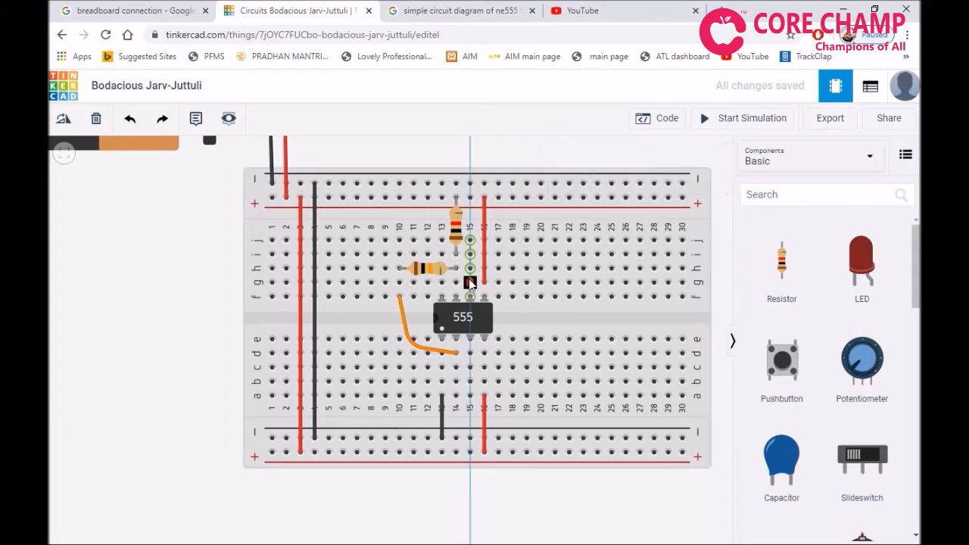
{"action": "left_click", "coordinate": [399, 284]}
{"action": "left_click", "coordinate": [623, 182]}
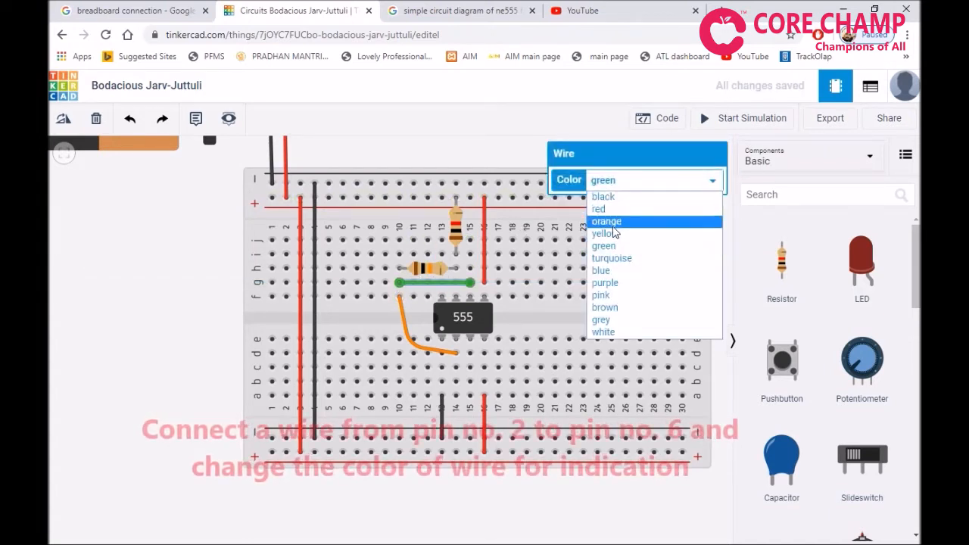
{"action": "left_click", "coordinate": [609, 222]}
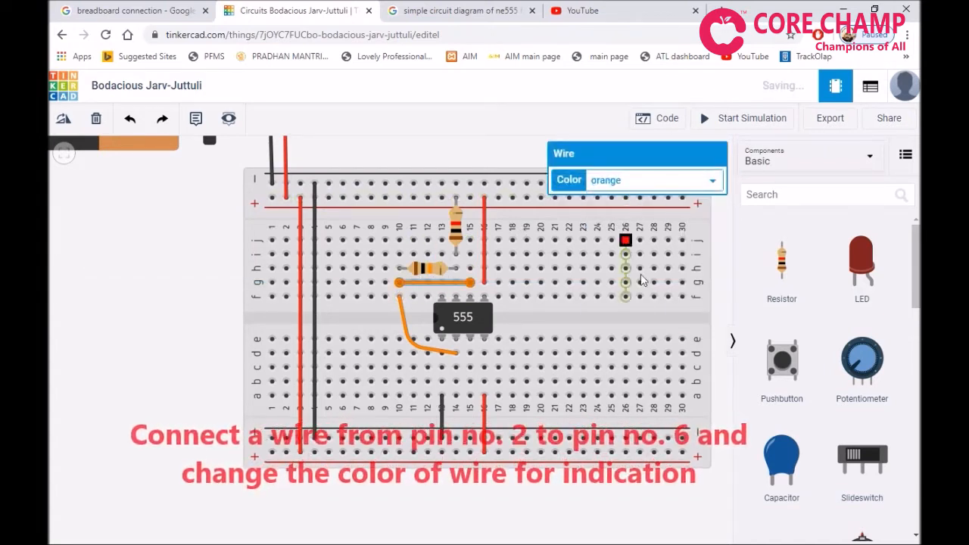
{"action": "left_click", "coordinate": [570, 322]}
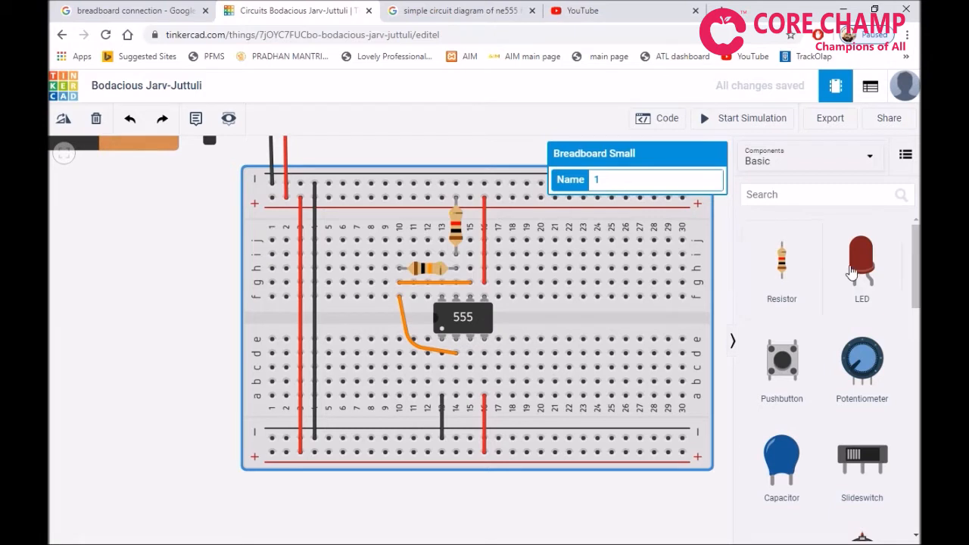
- Add an LED with its leads in row e at columns 20 and 21 and colour it green
{"action": "left_click_drag", "start_coordinate": [868, 270], "coordinate": [550, 342]}
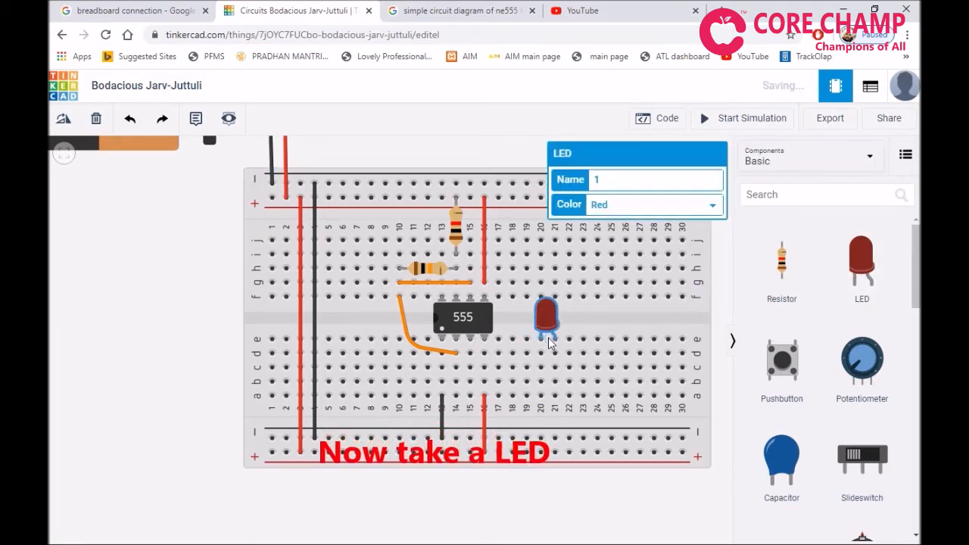
{"action": "left_click", "coordinate": [648, 206]}
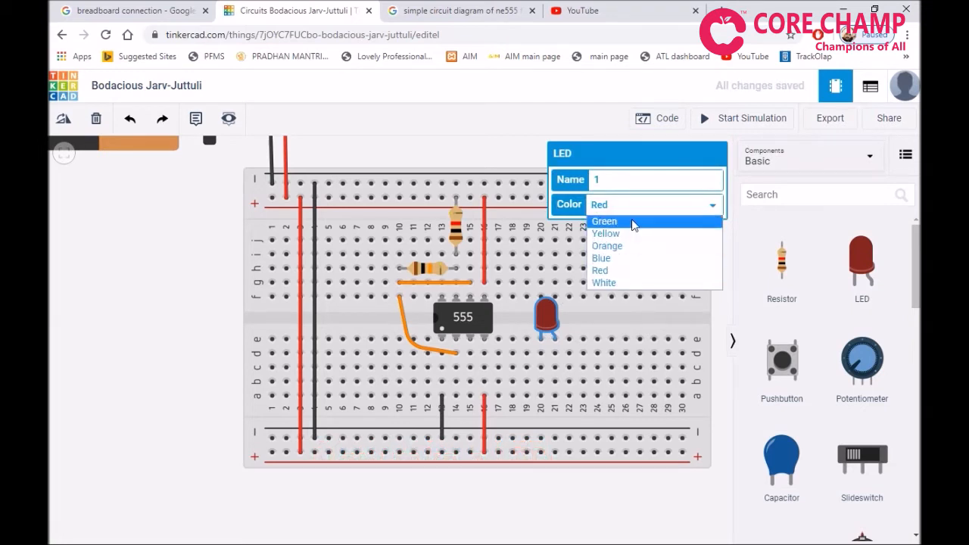
{"action": "left_click", "coordinate": [633, 223]}
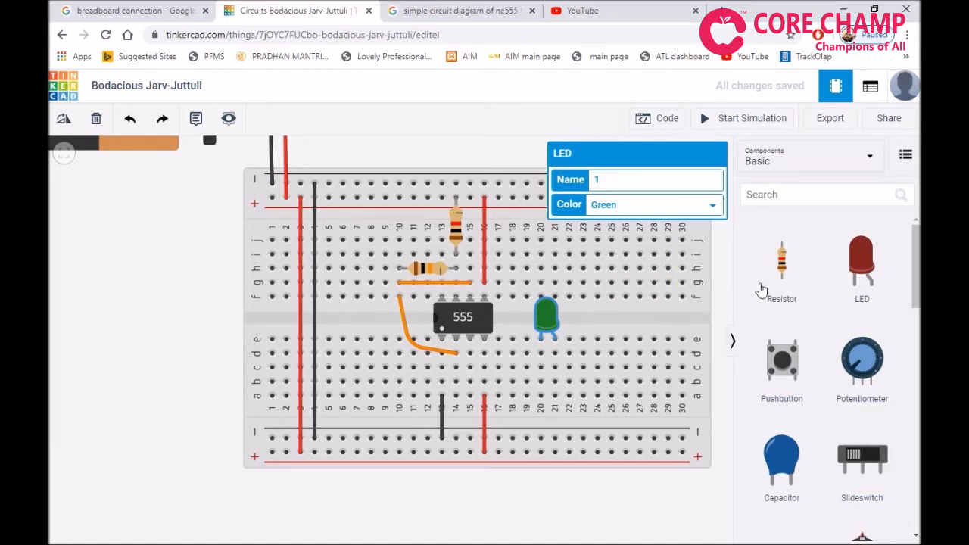
- Add a 1 kΩ resistor, rotate it horizontal and place it along row d from the LED's anode column 21 to column 25
{"action": "left_click_drag", "start_coordinate": [783, 276], "coordinate": [560, 387]}
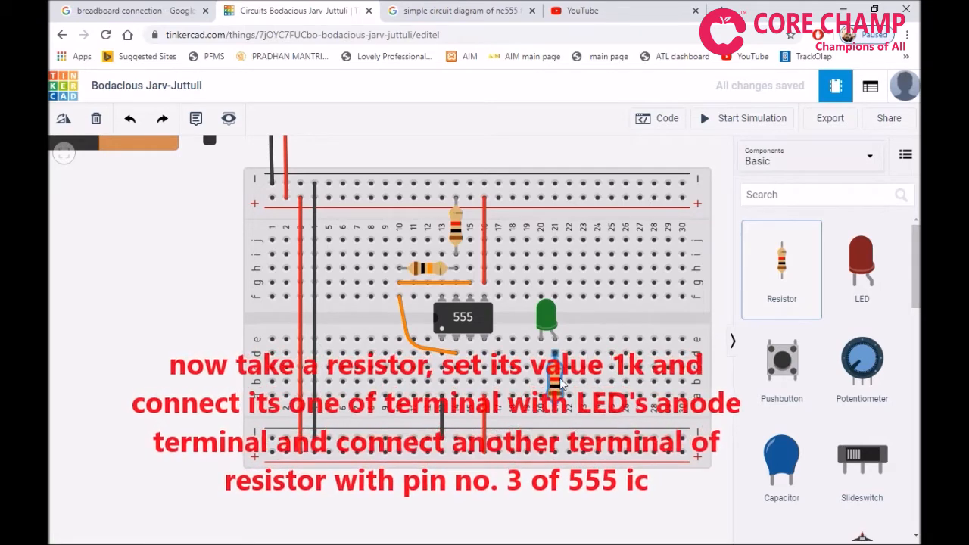
{"action": "left_click", "coordinate": [561, 386]}
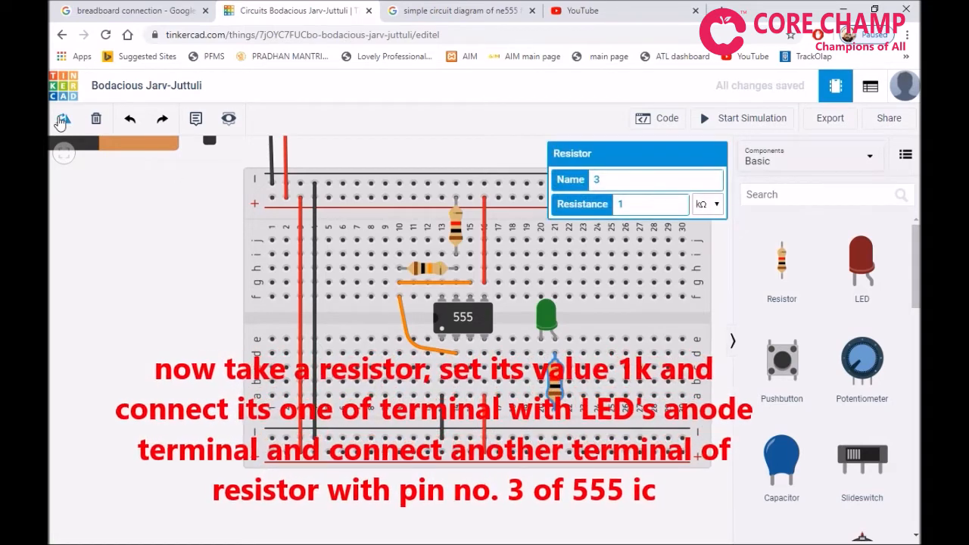
{"action": "left_click", "coordinate": [62, 123]}
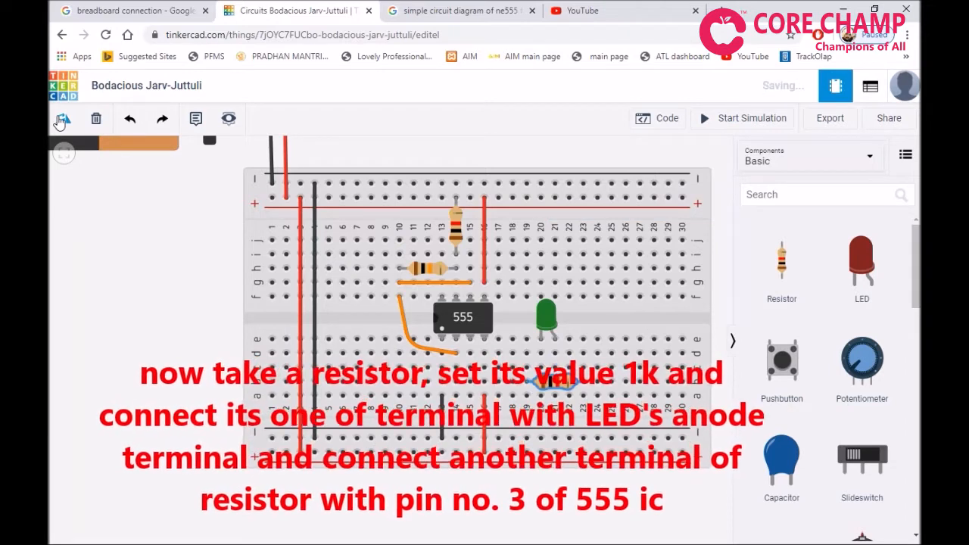
{"action": "left_click_drag", "start_coordinate": [553, 385], "coordinate": [585, 361]}
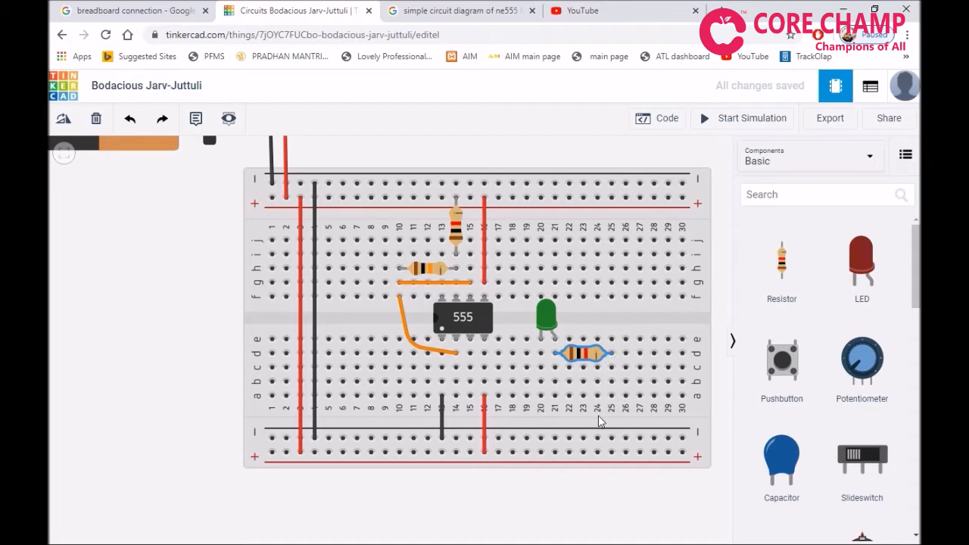
- Wire hole c15 at pin 3 of the 555 timer to hole c25 and colour the wire yellow
{"action": "left_click", "coordinate": [469, 368]}
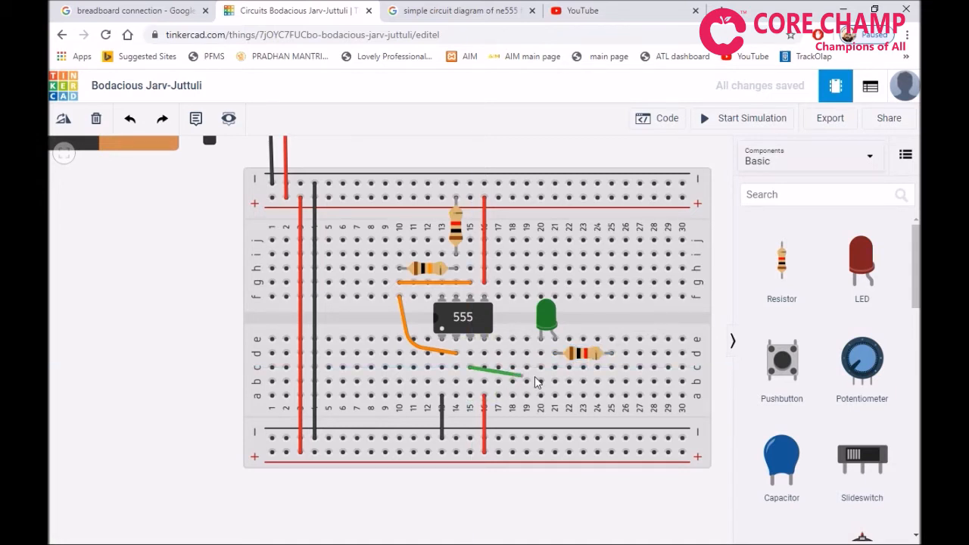
{"action": "left_click", "coordinate": [612, 367]}
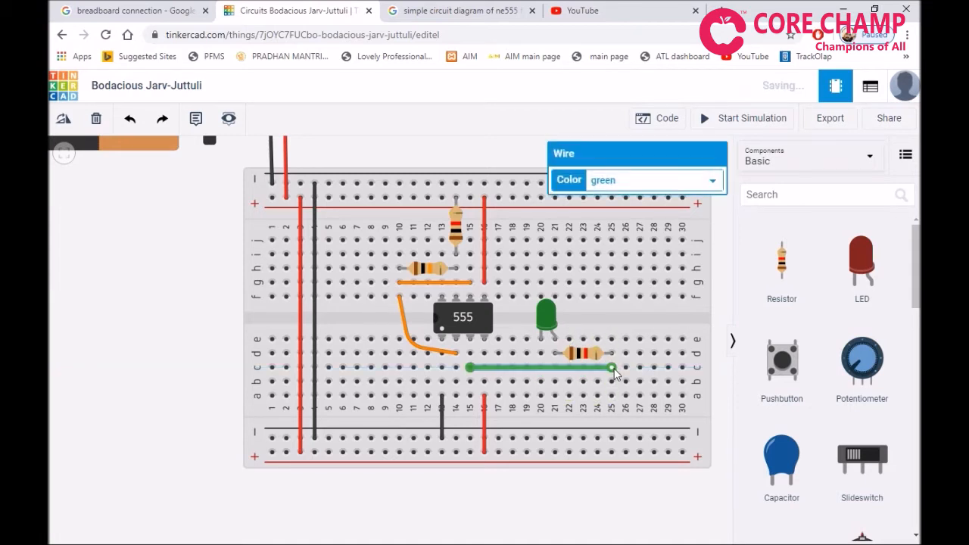
{"action": "left_click", "coordinate": [654, 180]}
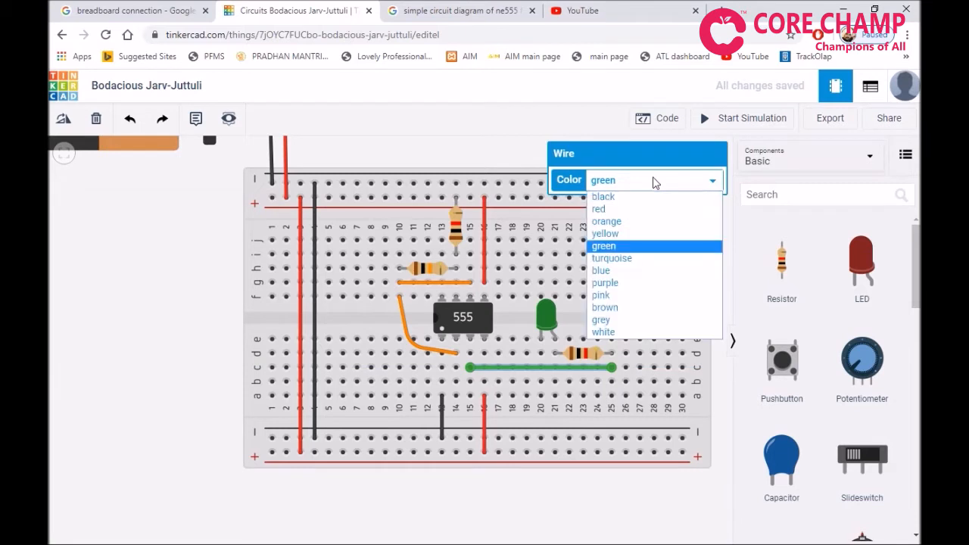
{"action": "left_click", "coordinate": [642, 235]}
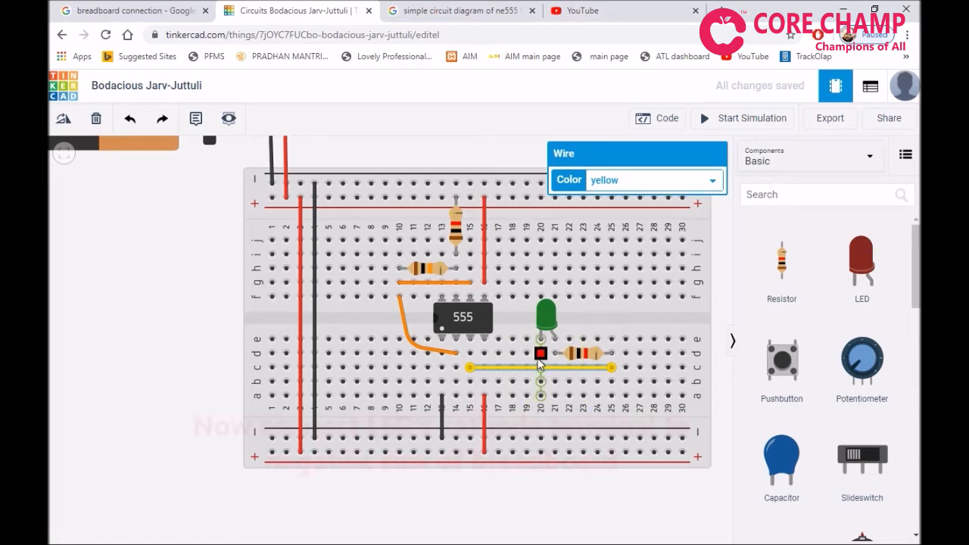
- Wire hole a20 at the LED's cathode to the lower negative rail and colour the wire black
{"action": "left_click", "coordinate": [540, 395]}
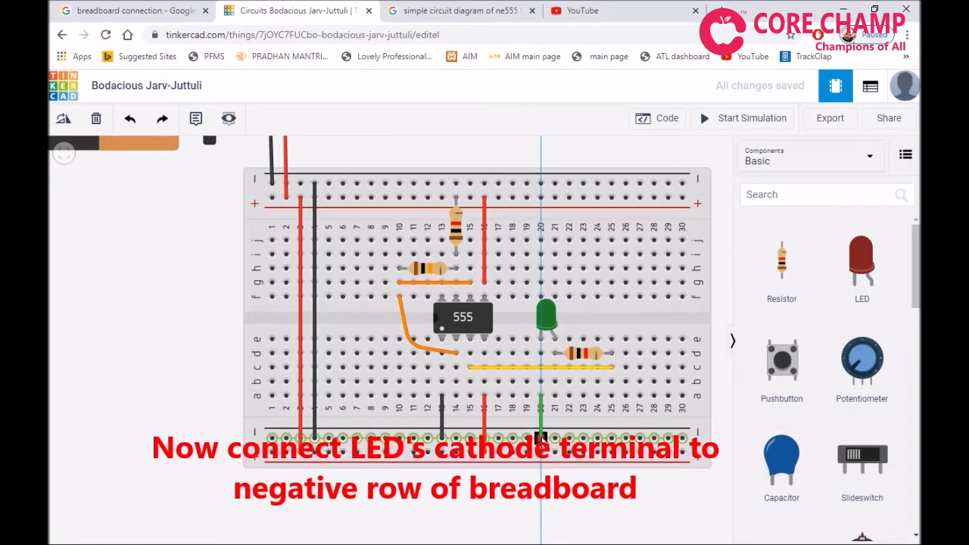
{"action": "left_click", "coordinate": [541, 438]}
{"action": "left_click", "coordinate": [636, 182]}
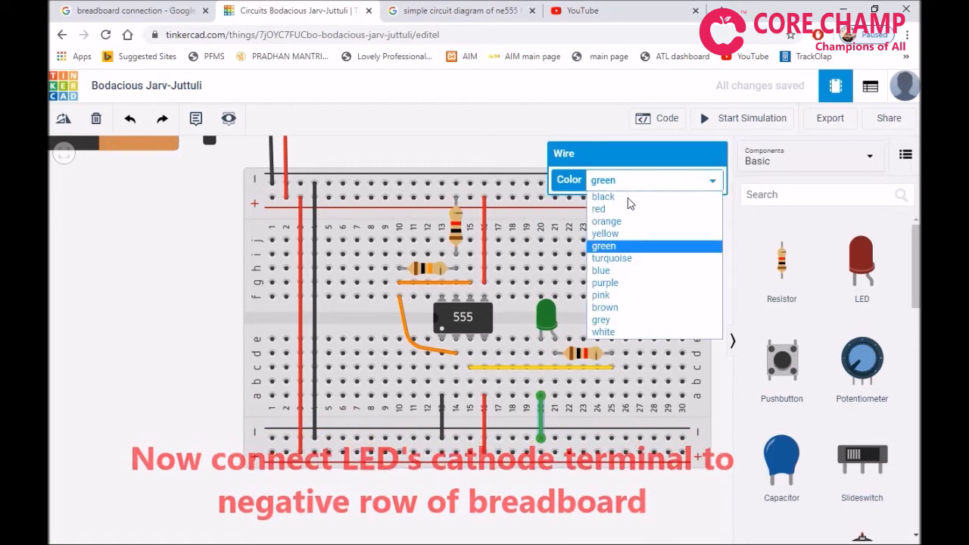
{"action": "left_click", "coordinate": [625, 197]}
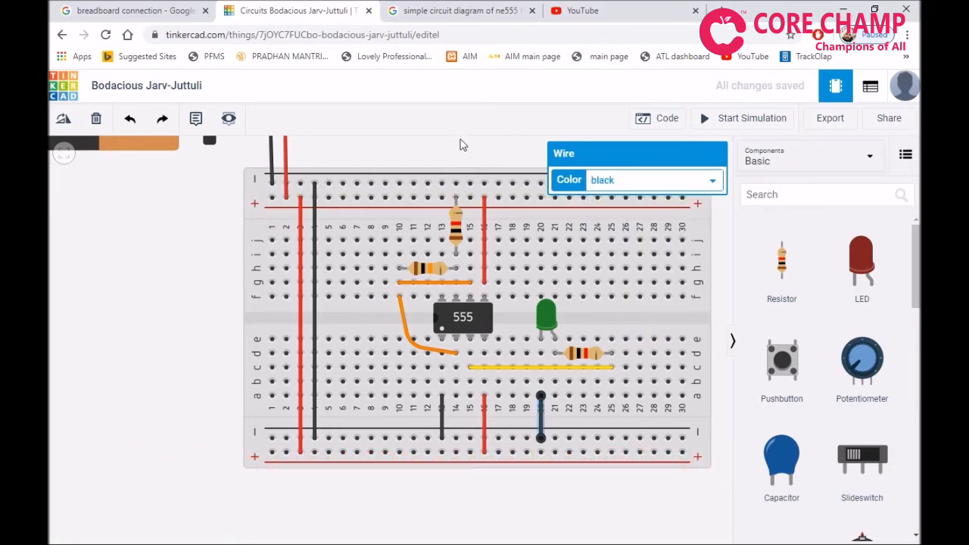
{"action": "left_click", "coordinate": [463, 149]}
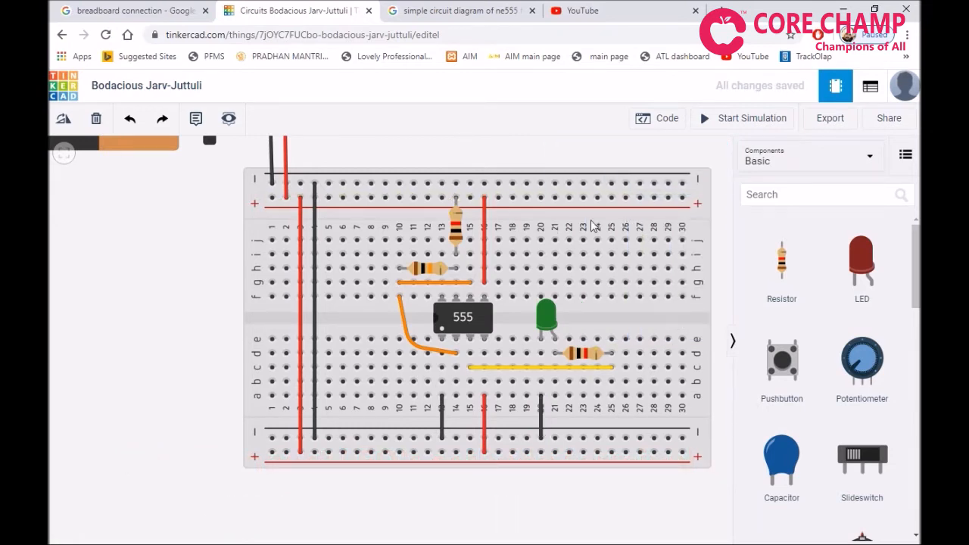
- Find the polarized capacitor, place it in holes b8 and b10, and set its capacitance to 10 µF
{"action": "left_click", "coordinate": [789, 192]}
{"action": "type", "text": "capa"}
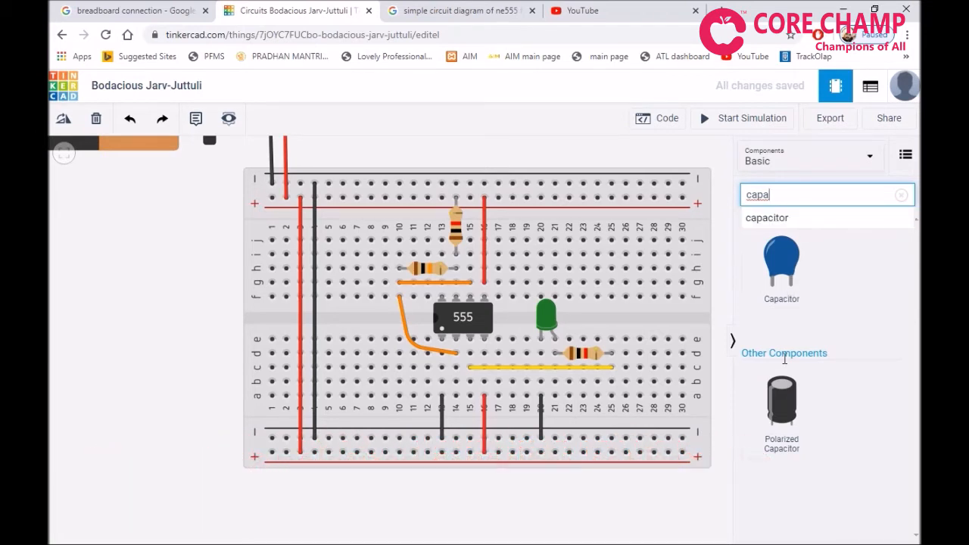
{"action": "left_click_drag", "start_coordinate": [784, 402], "coordinate": [611, 401]}
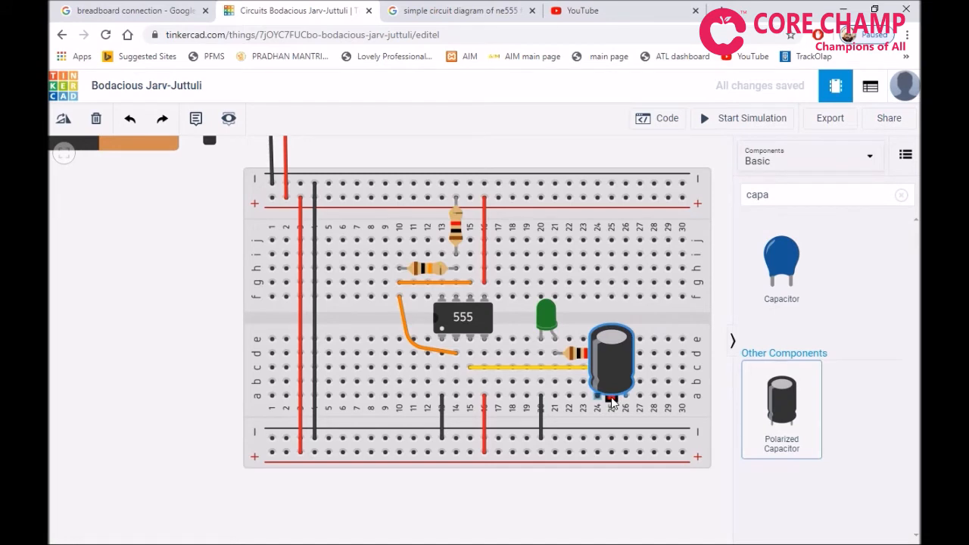
{"action": "left_click_drag", "start_coordinate": [611, 401], "coordinate": [386, 383]}
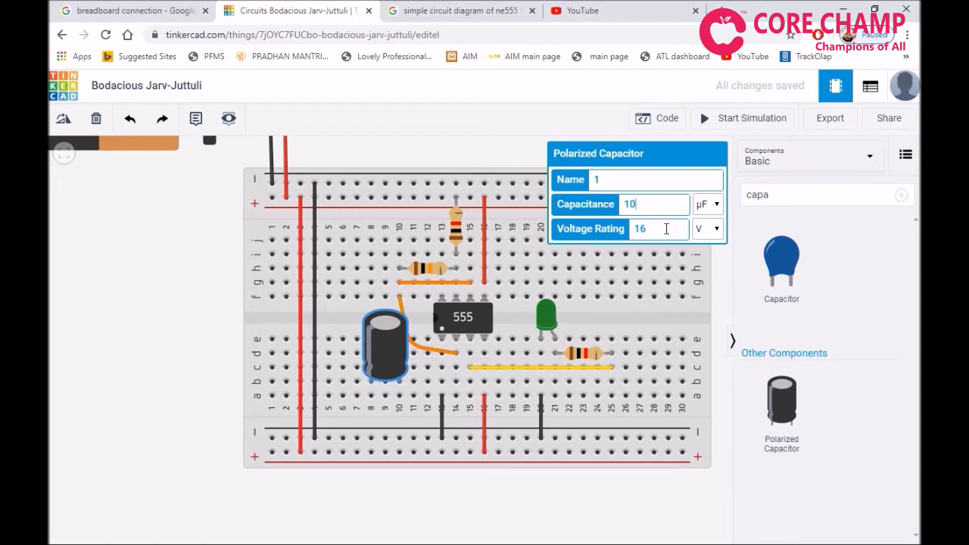
{"action": "left_click", "coordinate": [436, 145]}
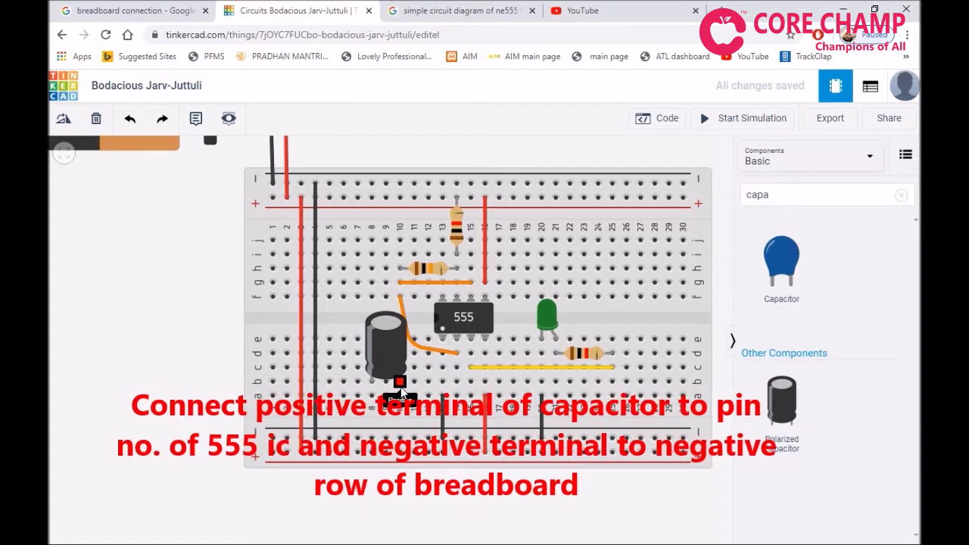
- Wire the polarized capacitor's positive terminal at b10 to hole b14 and colour the wire purple
{"action": "left_click", "coordinate": [401, 389]}
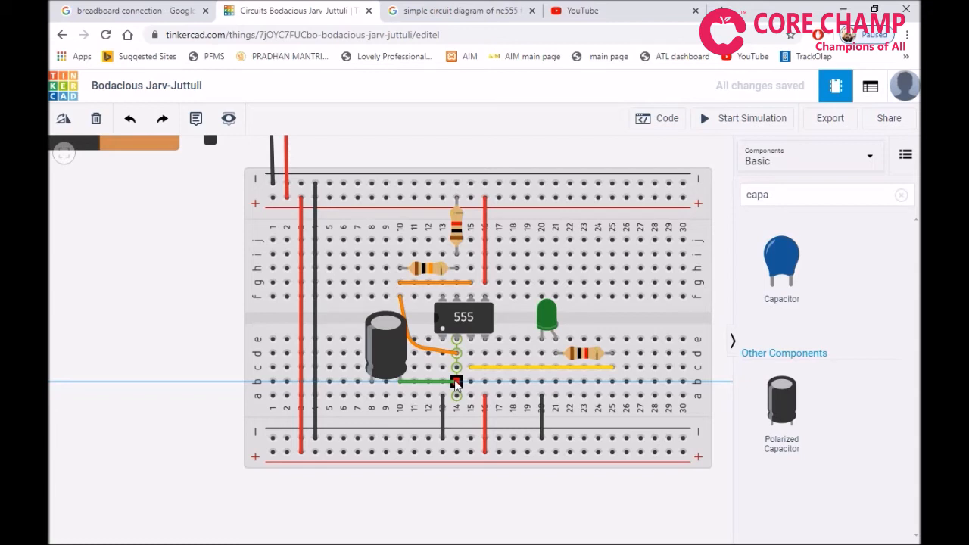
{"action": "left_click", "coordinate": [456, 381]}
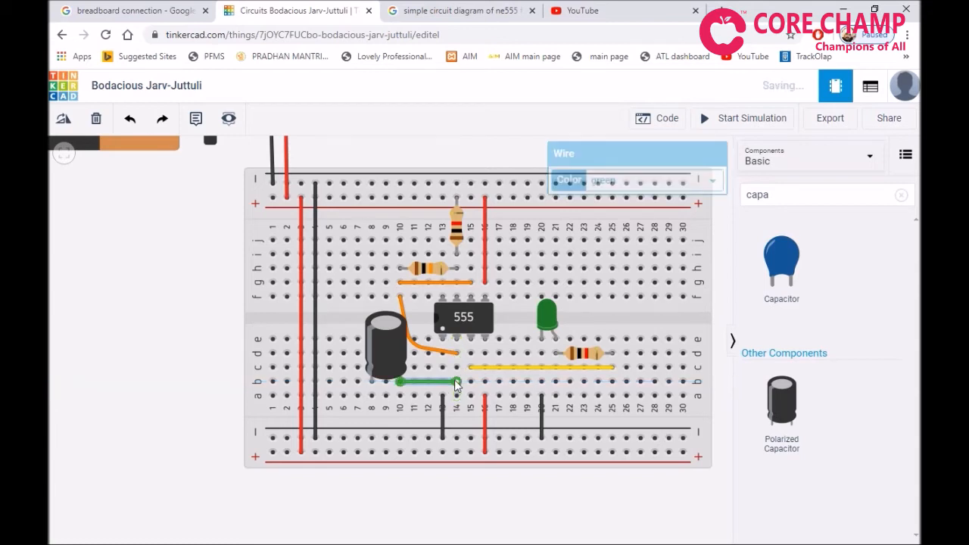
{"action": "left_click", "coordinate": [625, 187]}
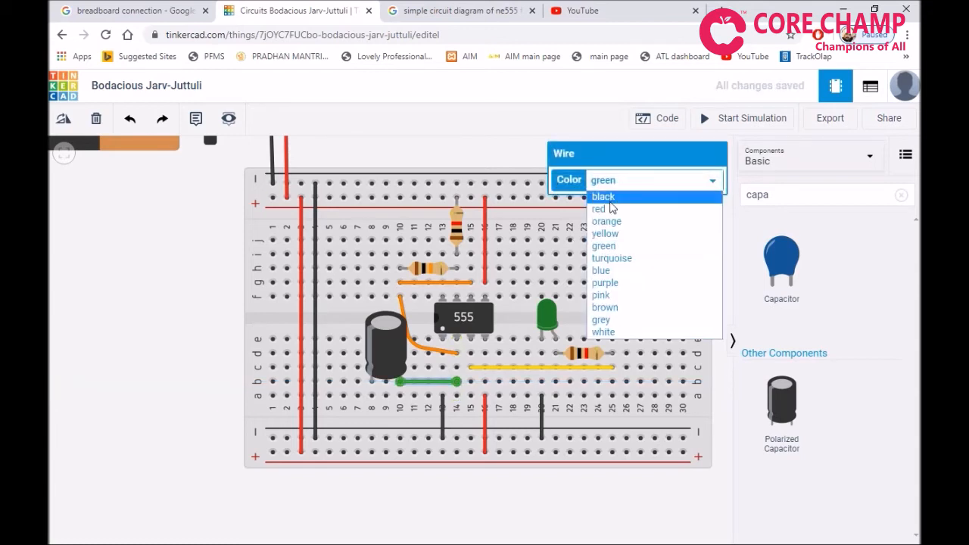
{"action": "left_click", "coordinate": [610, 282]}
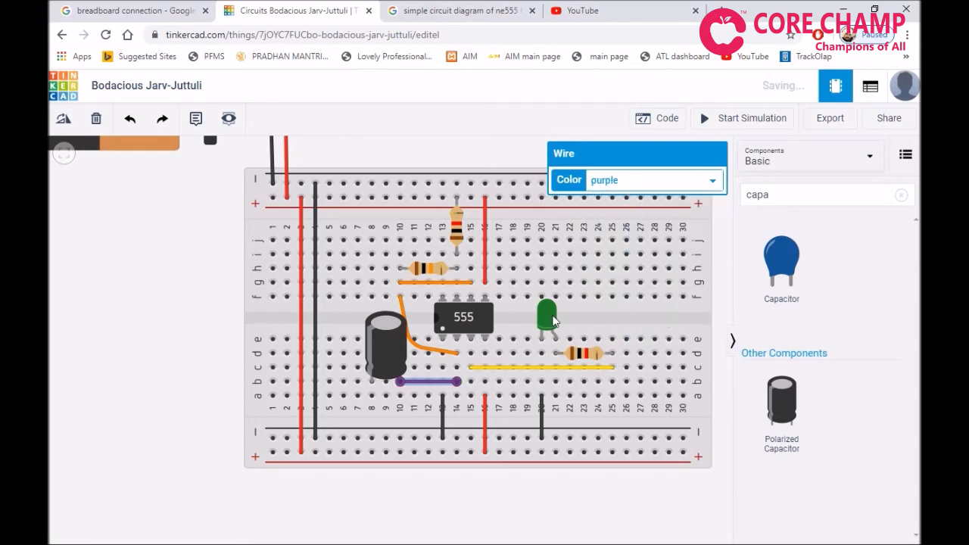
- Wire hole a8 at the polarized capacitor's negative terminal to the lower negative rail and colour the wire purple
{"action": "left_click", "coordinate": [377, 418]}
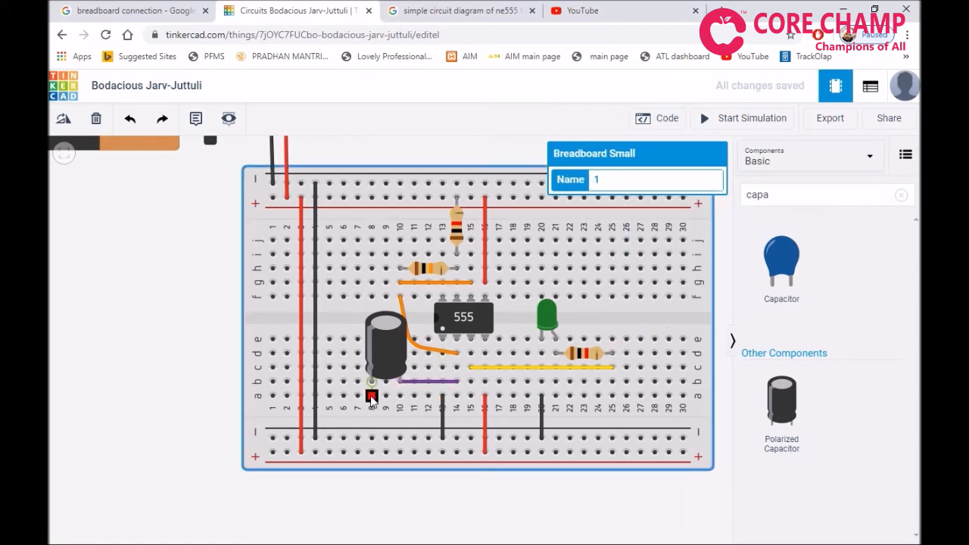
{"action": "left_click_drag", "start_coordinate": [372, 396], "coordinate": [371, 439]}
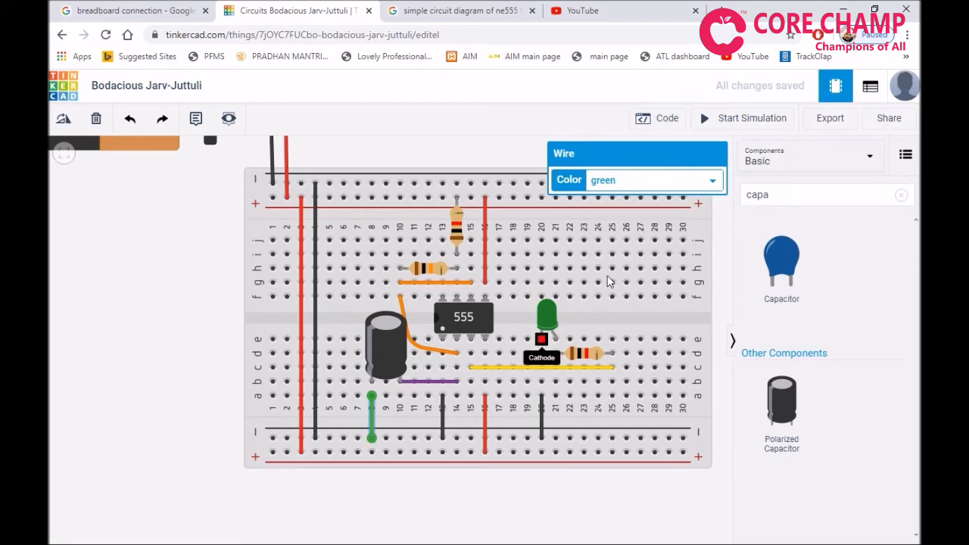
{"action": "left_click", "coordinate": [669, 182]}
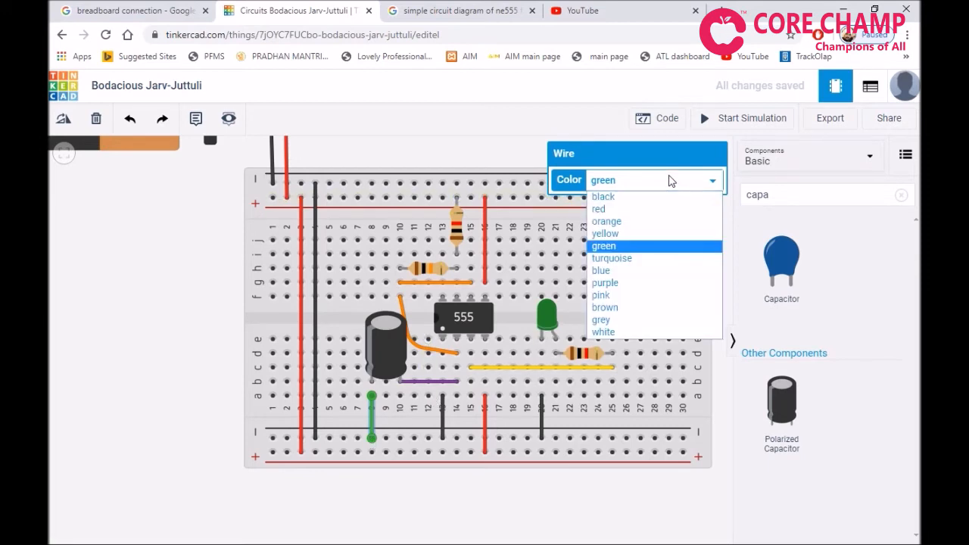
{"action": "left_click", "coordinate": [627, 282]}
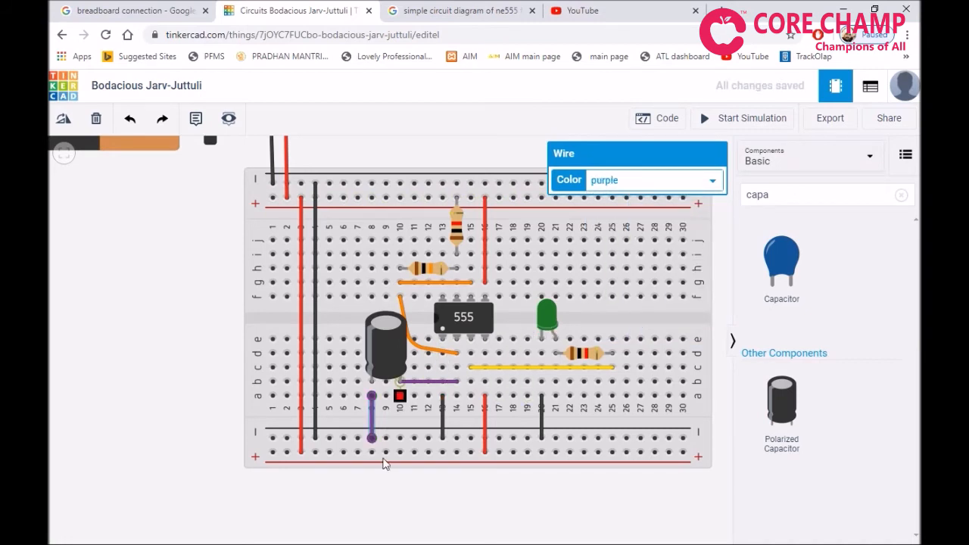
{"action": "left_click", "coordinate": [387, 484]}
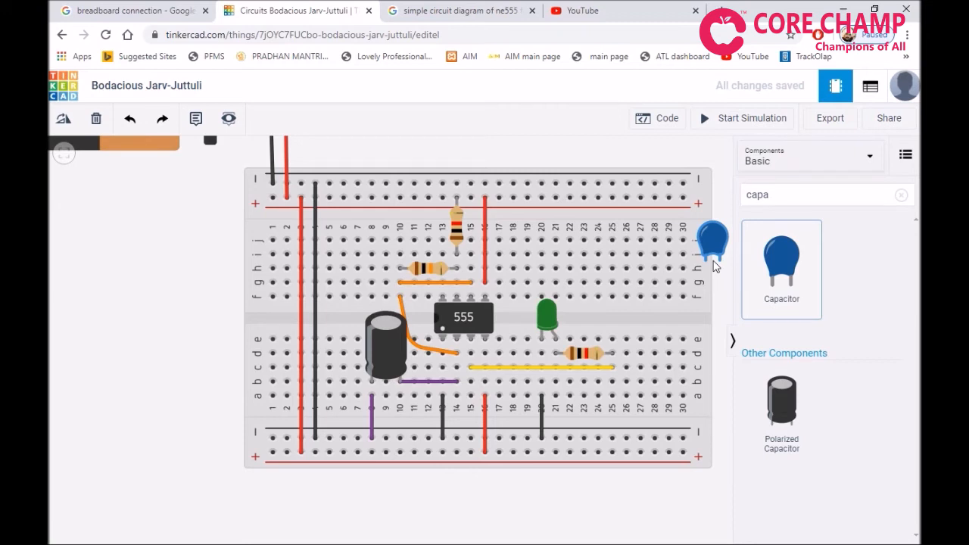
- Place a ceramic capacitor in holes h18 and h19 and delete the red wire between column 16 and the upper positive rail
{"action": "left_click_drag", "start_coordinate": [715, 265], "coordinate": [519, 270]}
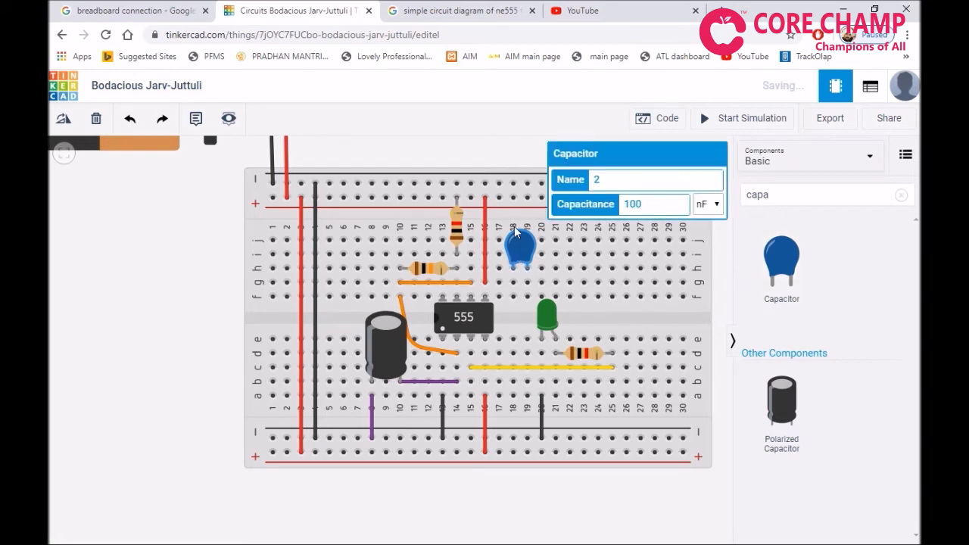
{"action": "left_click", "coordinate": [483, 252]}
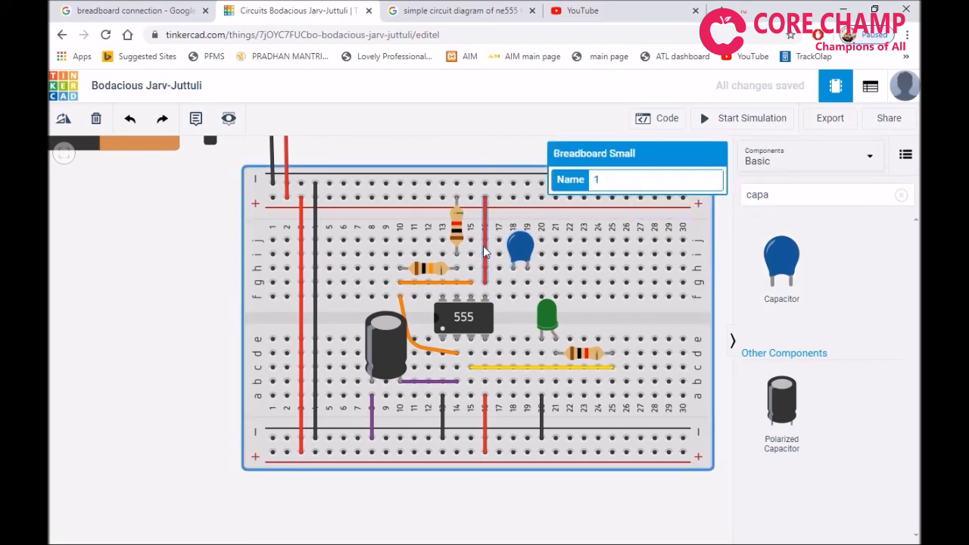
{"action": "left_click", "coordinate": [484, 252]}
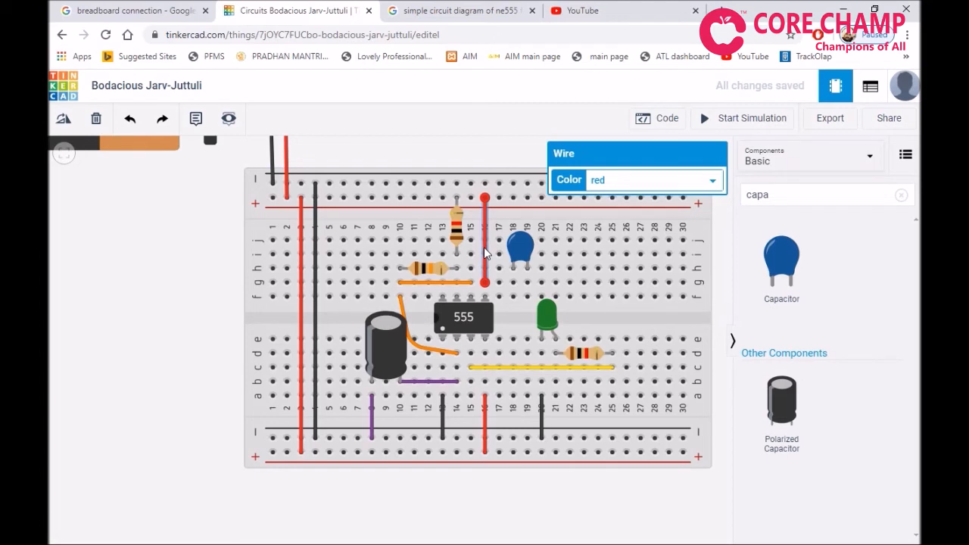
{"action": "key", "text": "Delete"}
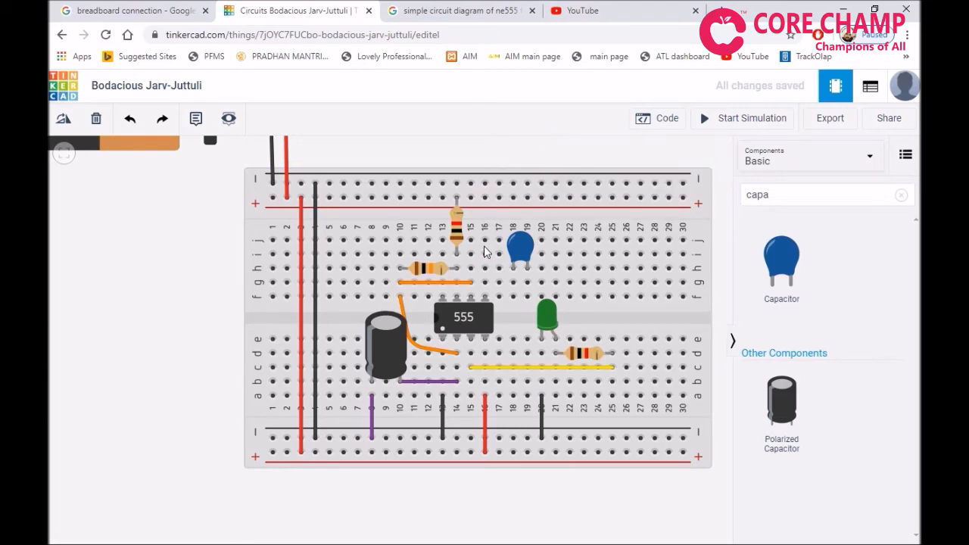
- Try the ceramic capacitor in holes h16 and h17 and delete it from the breadboard
{"action": "left_click_drag", "start_coordinate": [521, 251], "coordinate": [492, 252]}
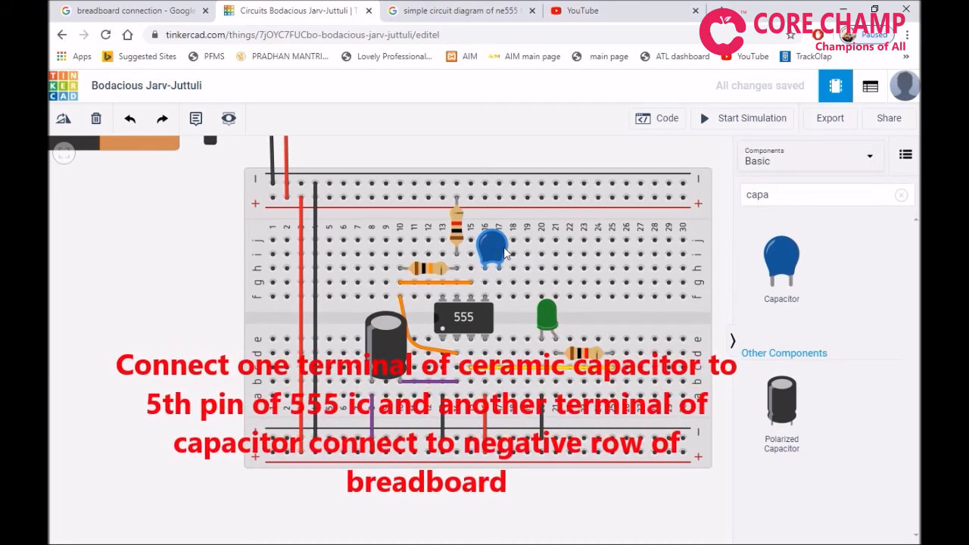
{"action": "left_click_drag", "start_coordinate": [496, 246], "coordinate": [521, 253]}
{"action": "key", "text": "Delete"}
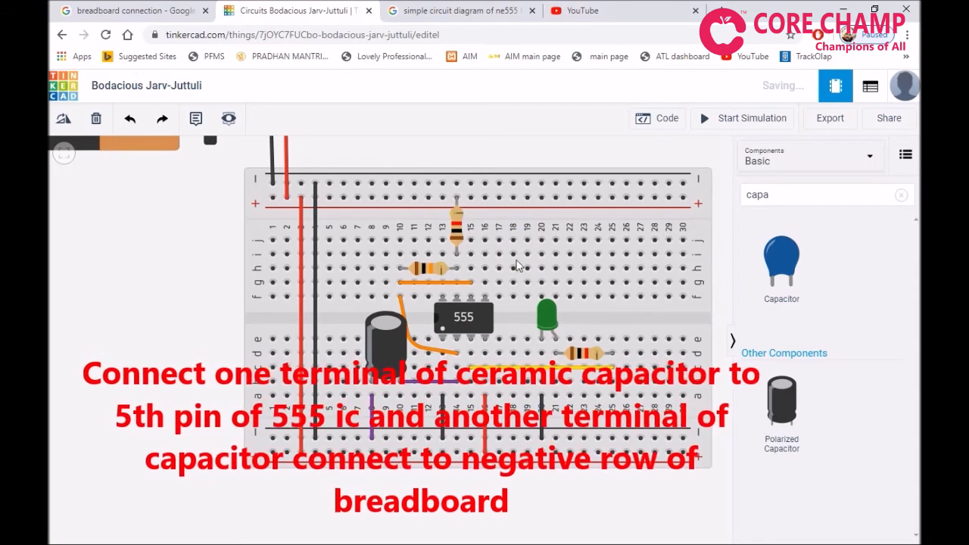
- Place a ceramic capacitor in holes i16 and i17 and set its capacitance to 0.01 µF
{"action": "left_click_drag", "start_coordinate": [780, 258], "coordinate": [619, 241]}
{"action": "left_click_drag", "start_coordinate": [550, 252], "coordinate": [496, 267]}
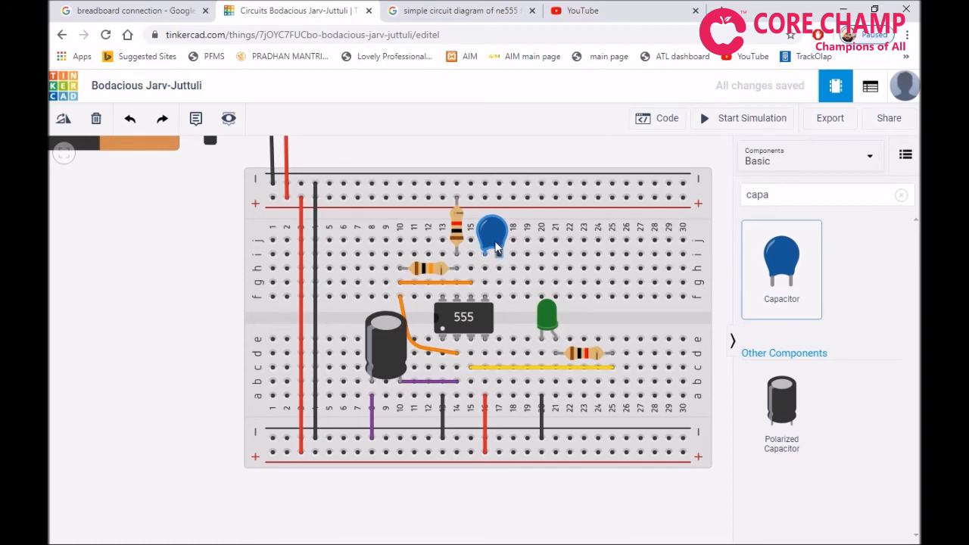
{"action": "left_click", "coordinate": [495, 250]}
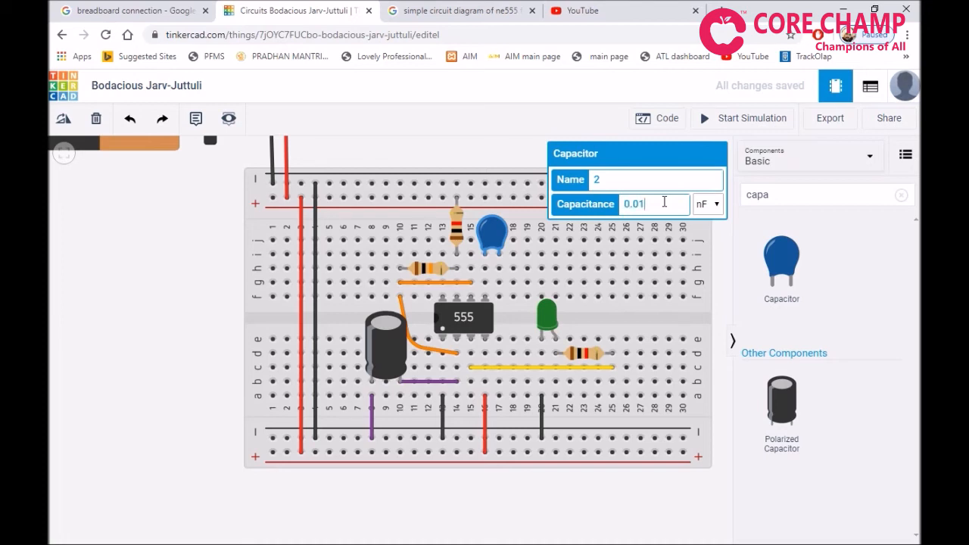
{"action": "left_click", "coordinate": [713, 204]}
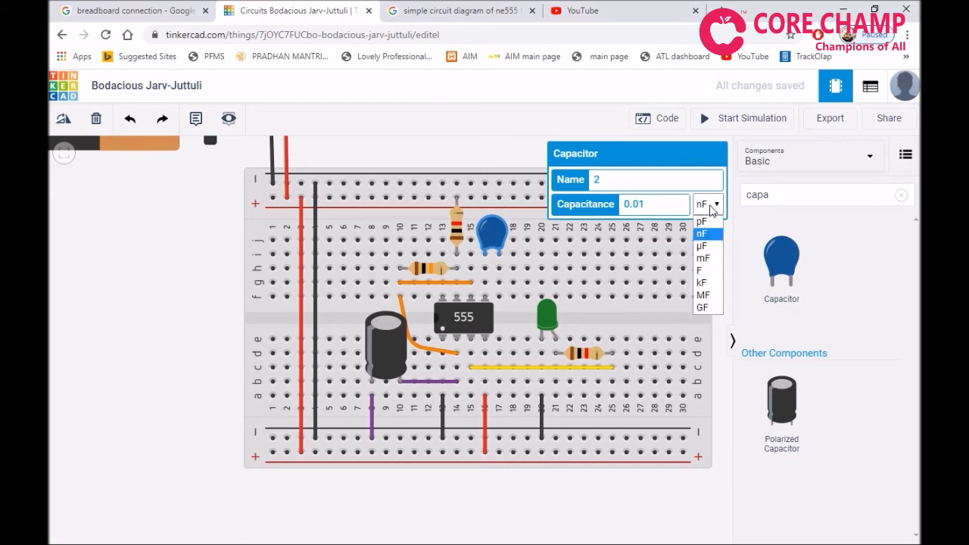
{"action": "left_click", "coordinate": [705, 247]}
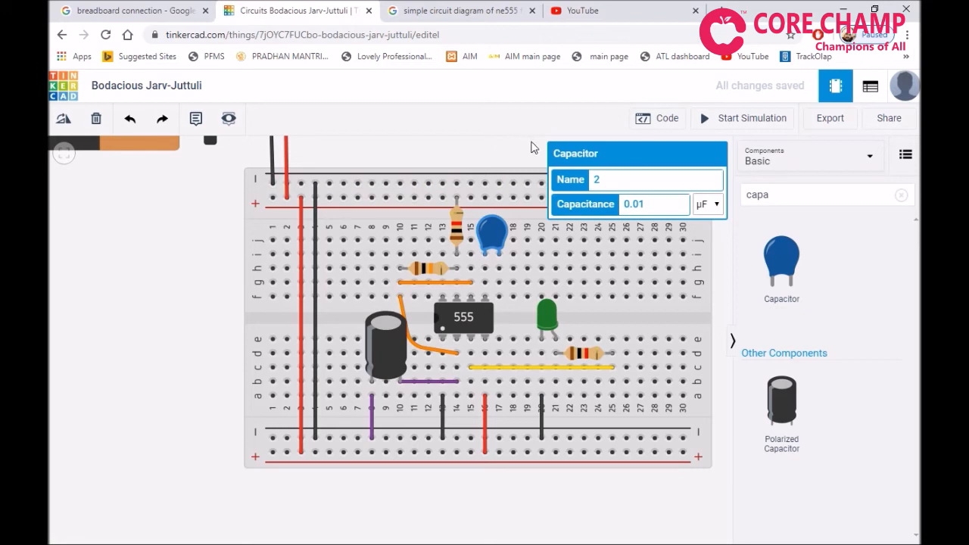
{"action": "left_click", "coordinate": [512, 148]}
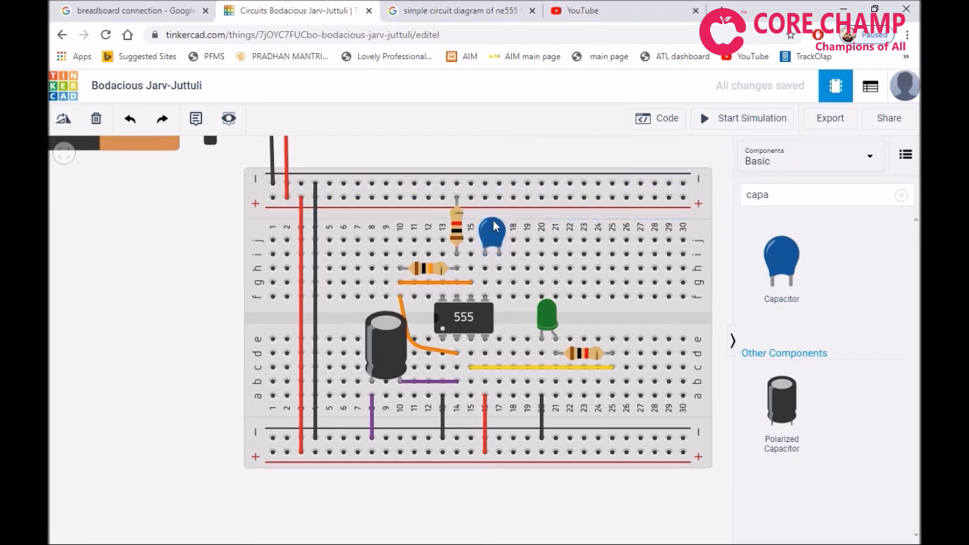
- Wire hole h17 at the ceramic capacitor to the upper negative rail near column 18, with one bend, and colour the wire black
{"action": "left_click", "coordinate": [499, 269]}
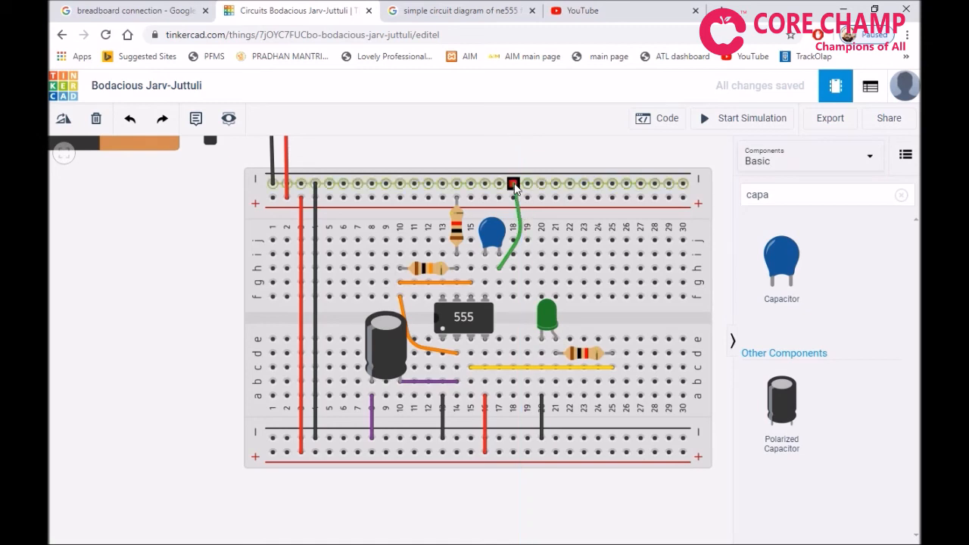
{"action": "left_click", "coordinate": [514, 185]}
{"action": "left_click", "coordinate": [594, 180]}
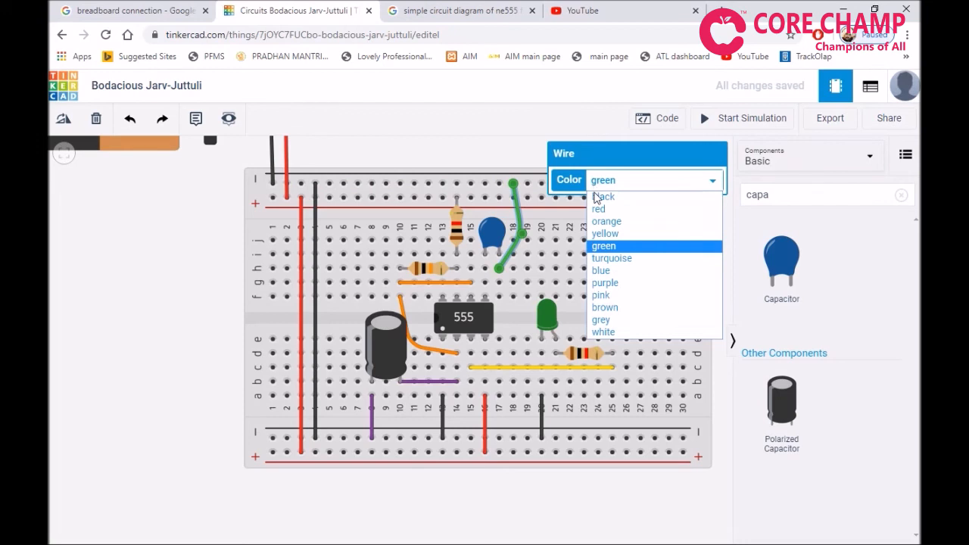
{"action": "left_click", "coordinate": [598, 197]}
{"action": "left_click", "coordinate": [466, 160]}
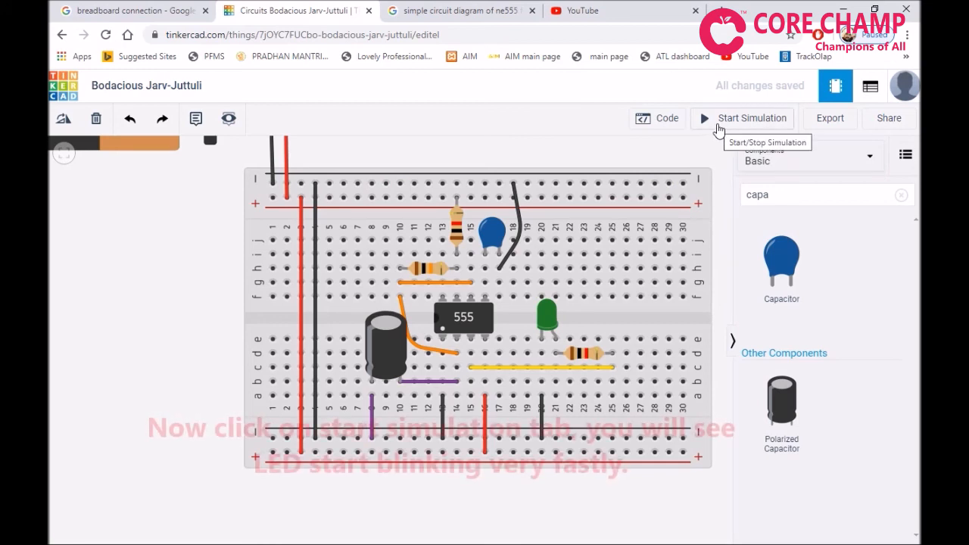
- Run the circuit simulation to watch the green LED, and stop it after several seconds
{"action": "left_click", "coordinate": [718, 128]}
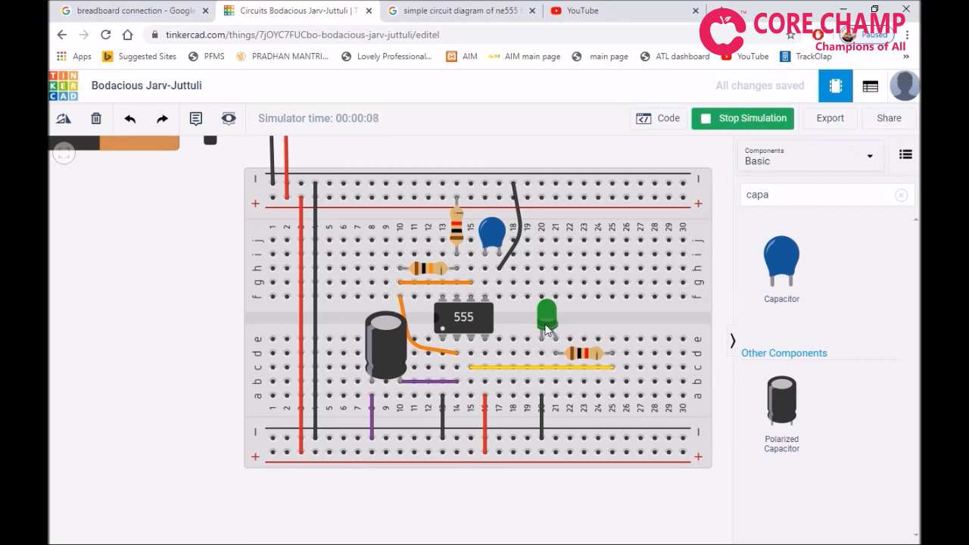
{"action": "left_click", "coordinate": [726, 121]}
- Set the polarized capacitor's capacitance to 100 µF and start the simulation again
{"action": "left_click", "coordinate": [394, 365]}
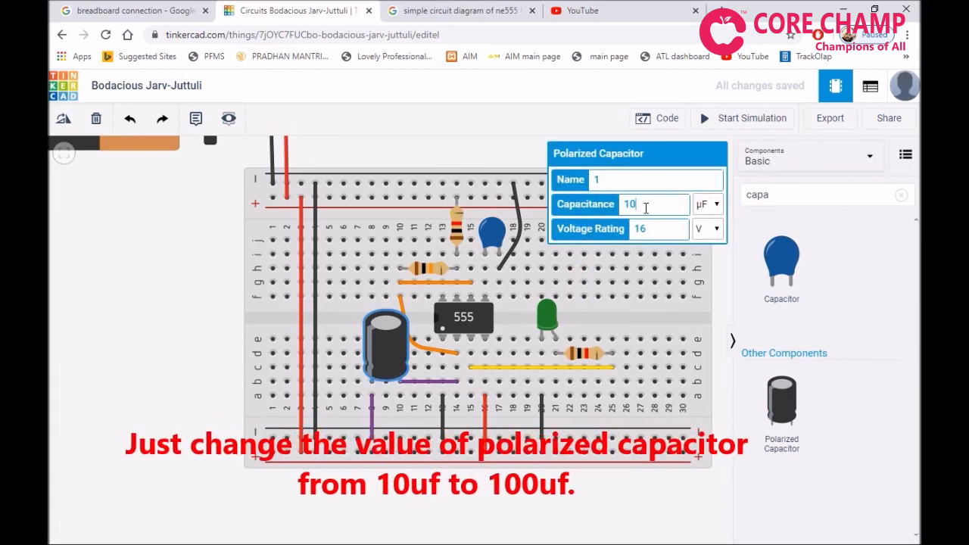
{"action": "key", "text": "BackSpace"}
{"action": "type", "text": "0"}
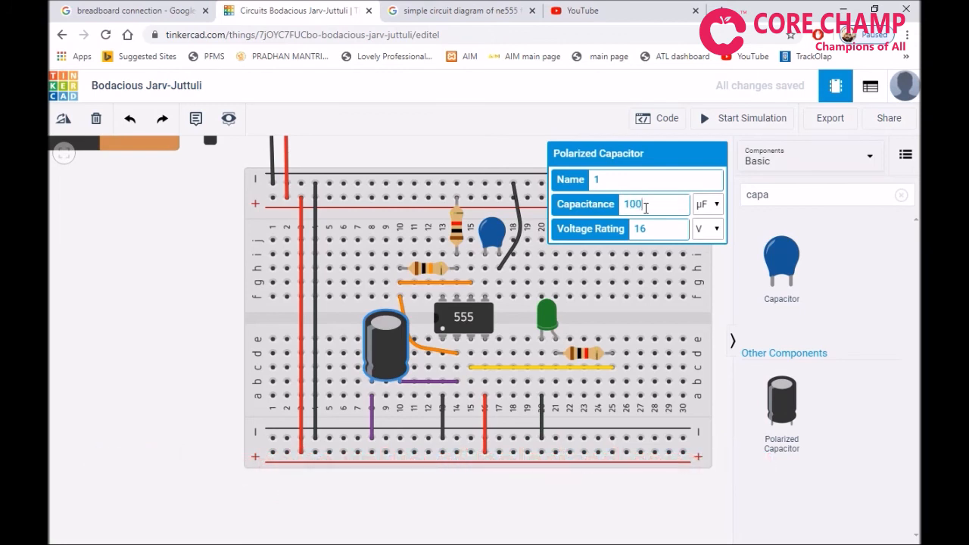
{"action": "left_click", "coordinate": [540, 151]}
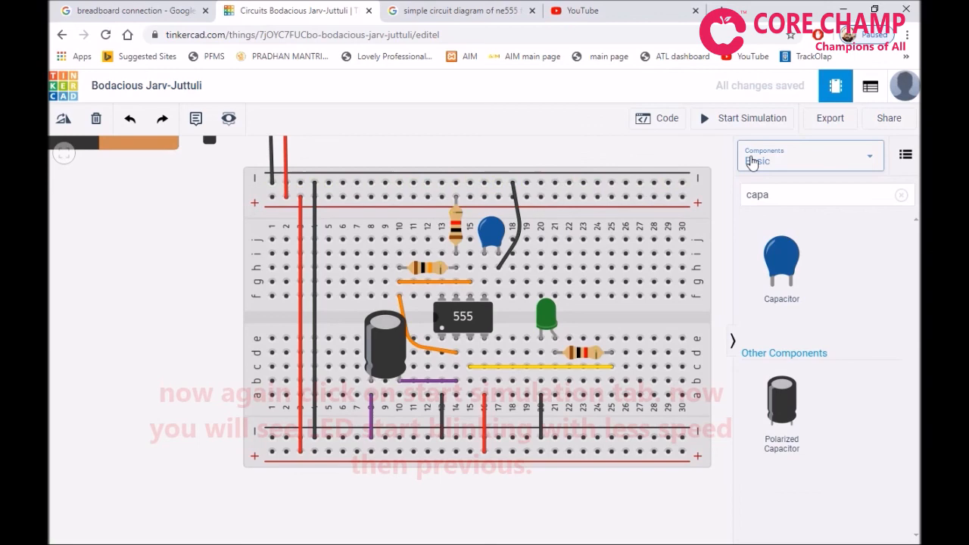
{"action": "left_click", "coordinate": [730, 123]}
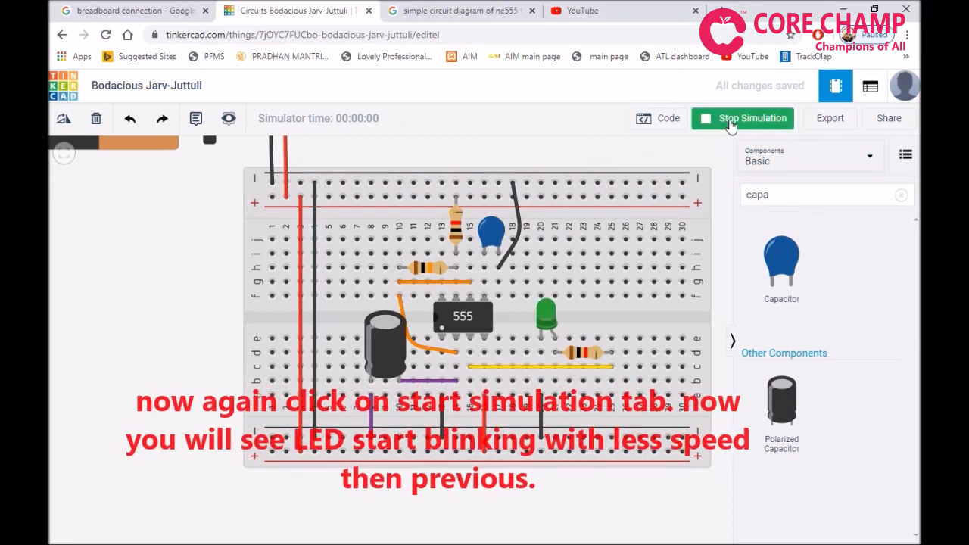